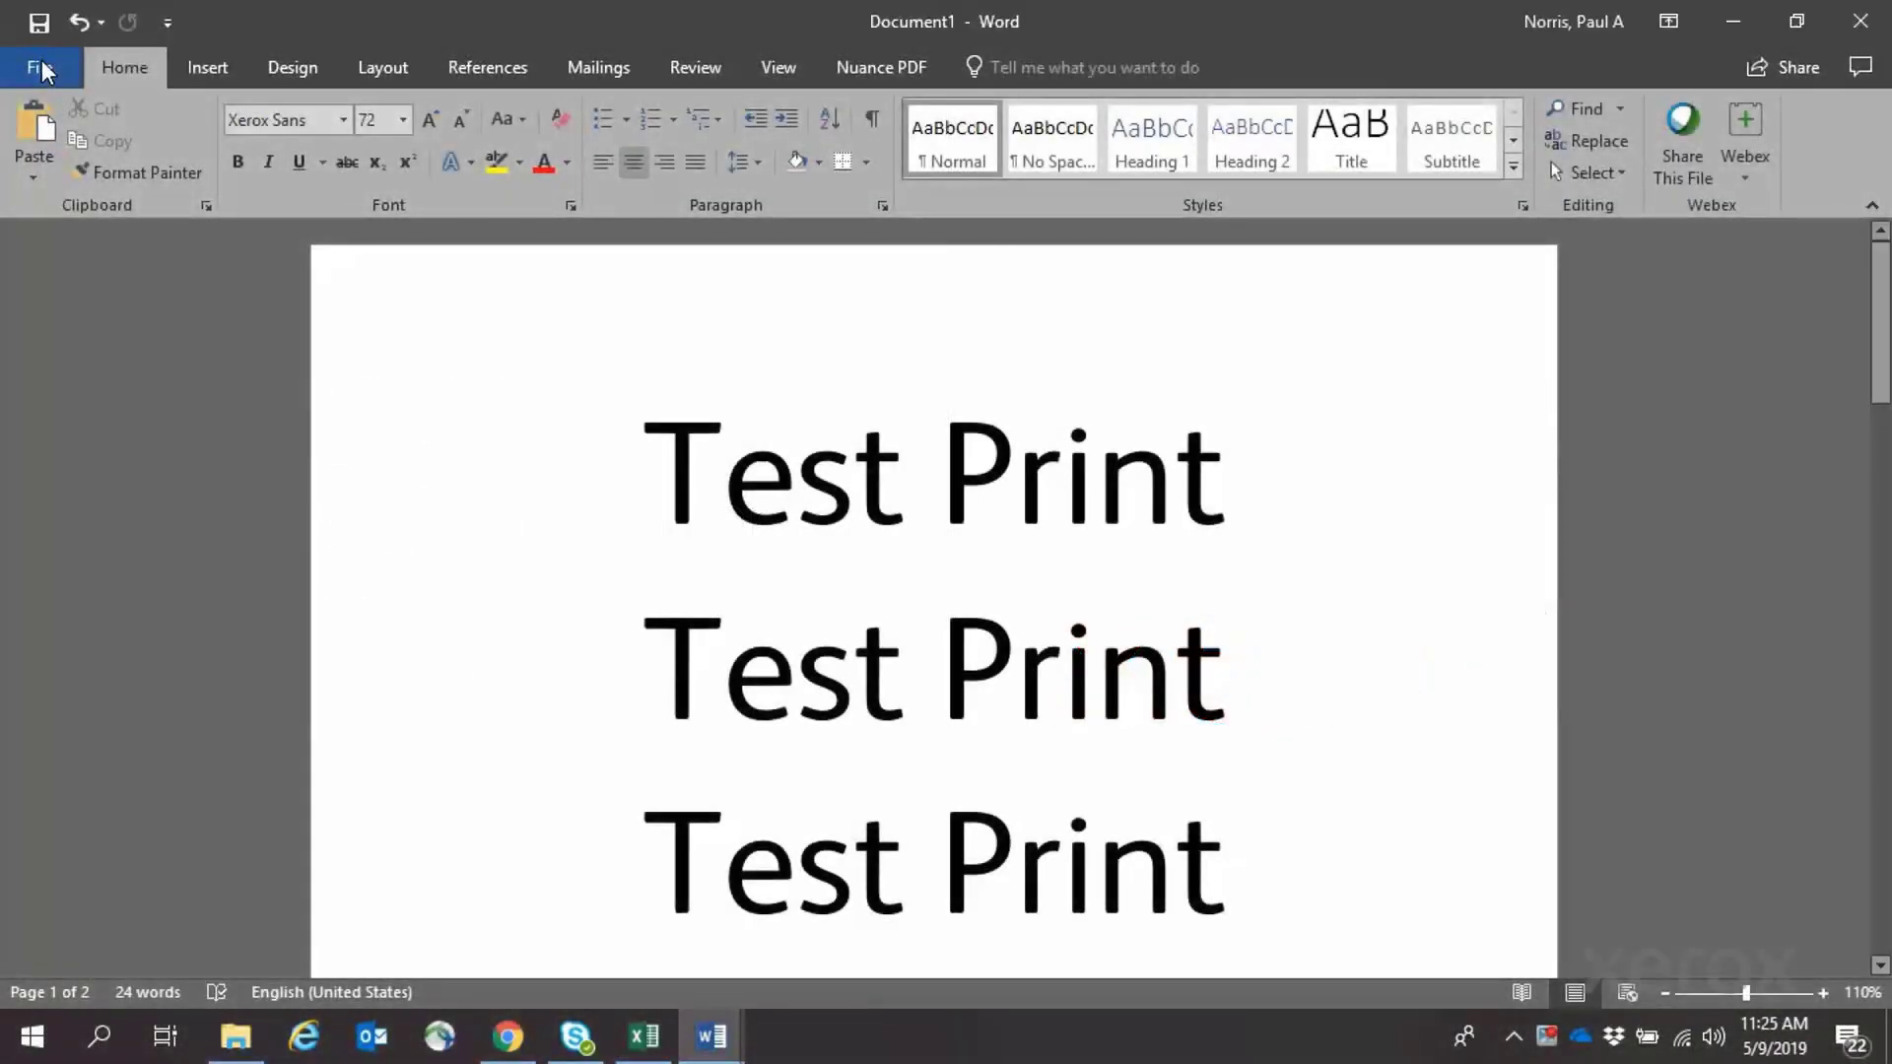
# From File > Print, open the Xerox Phaser 3635MFP PS properties at the Layout/Watermark tab.
pyautogui.click(41, 70)
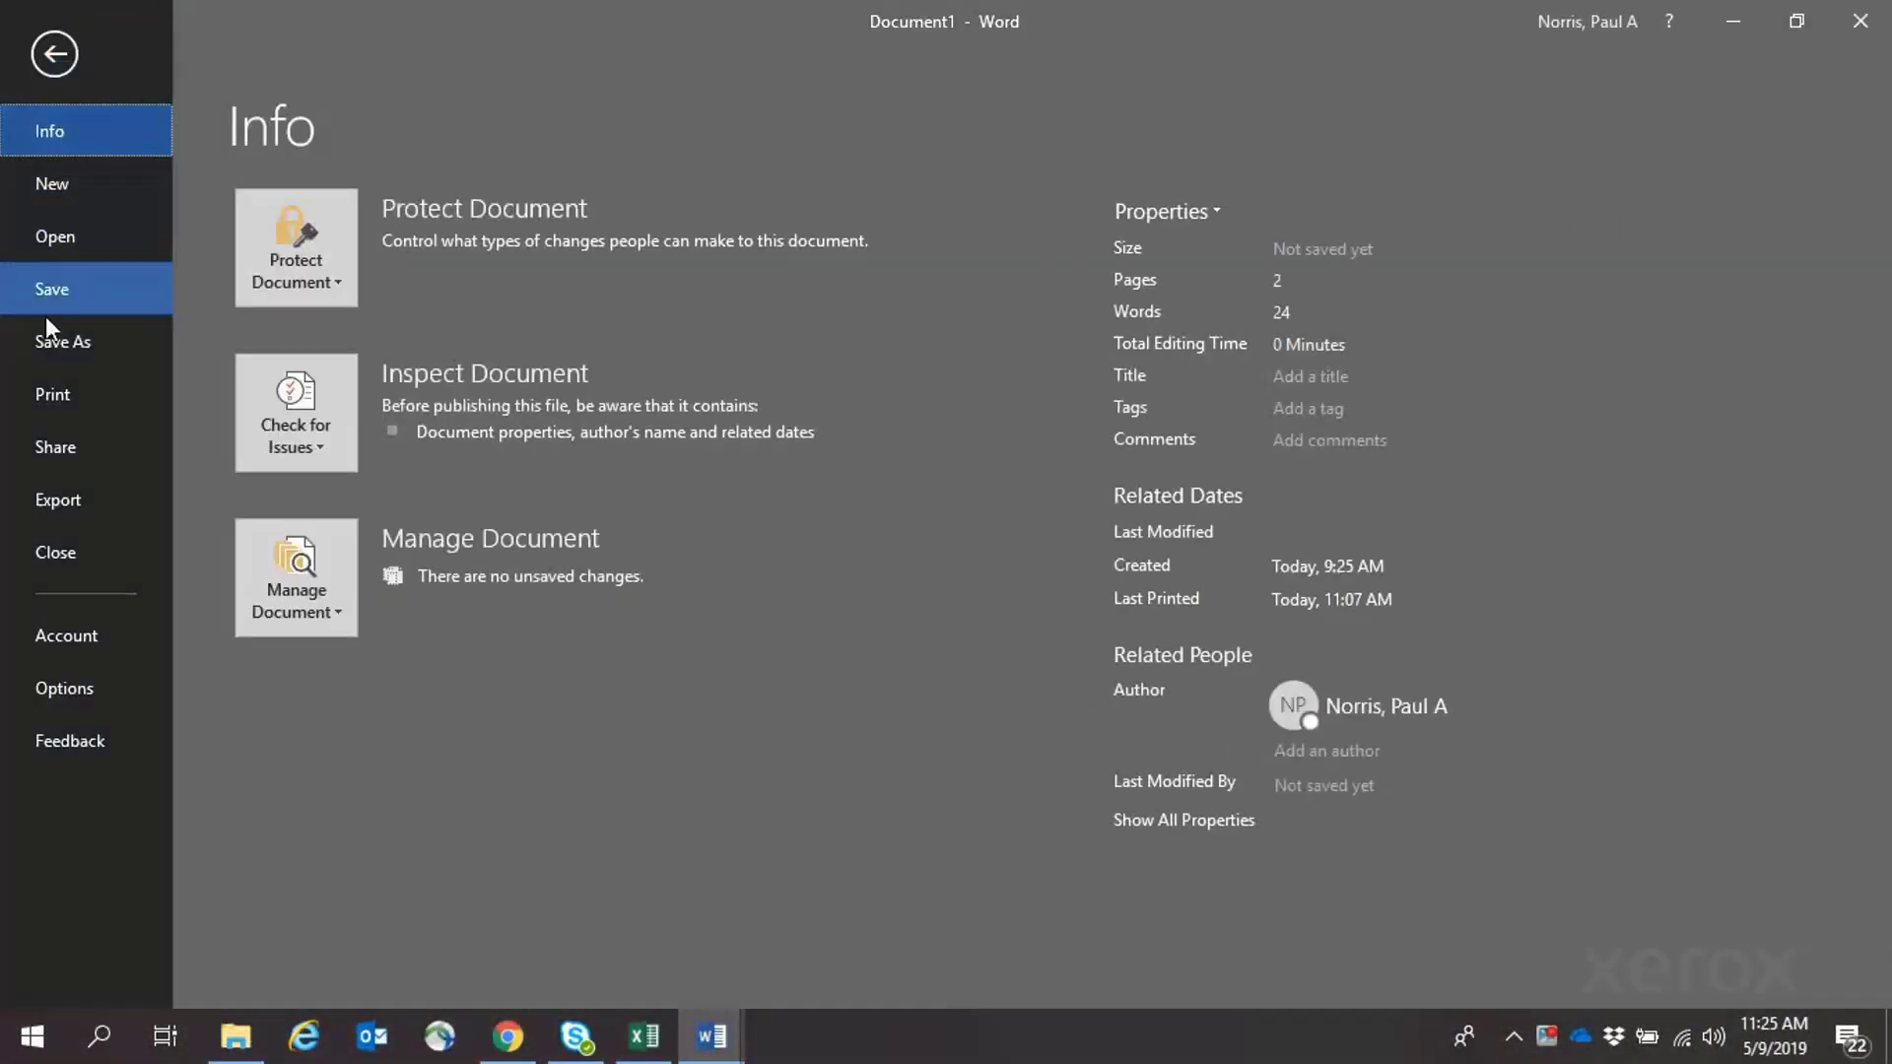
pyautogui.click(27, 398)
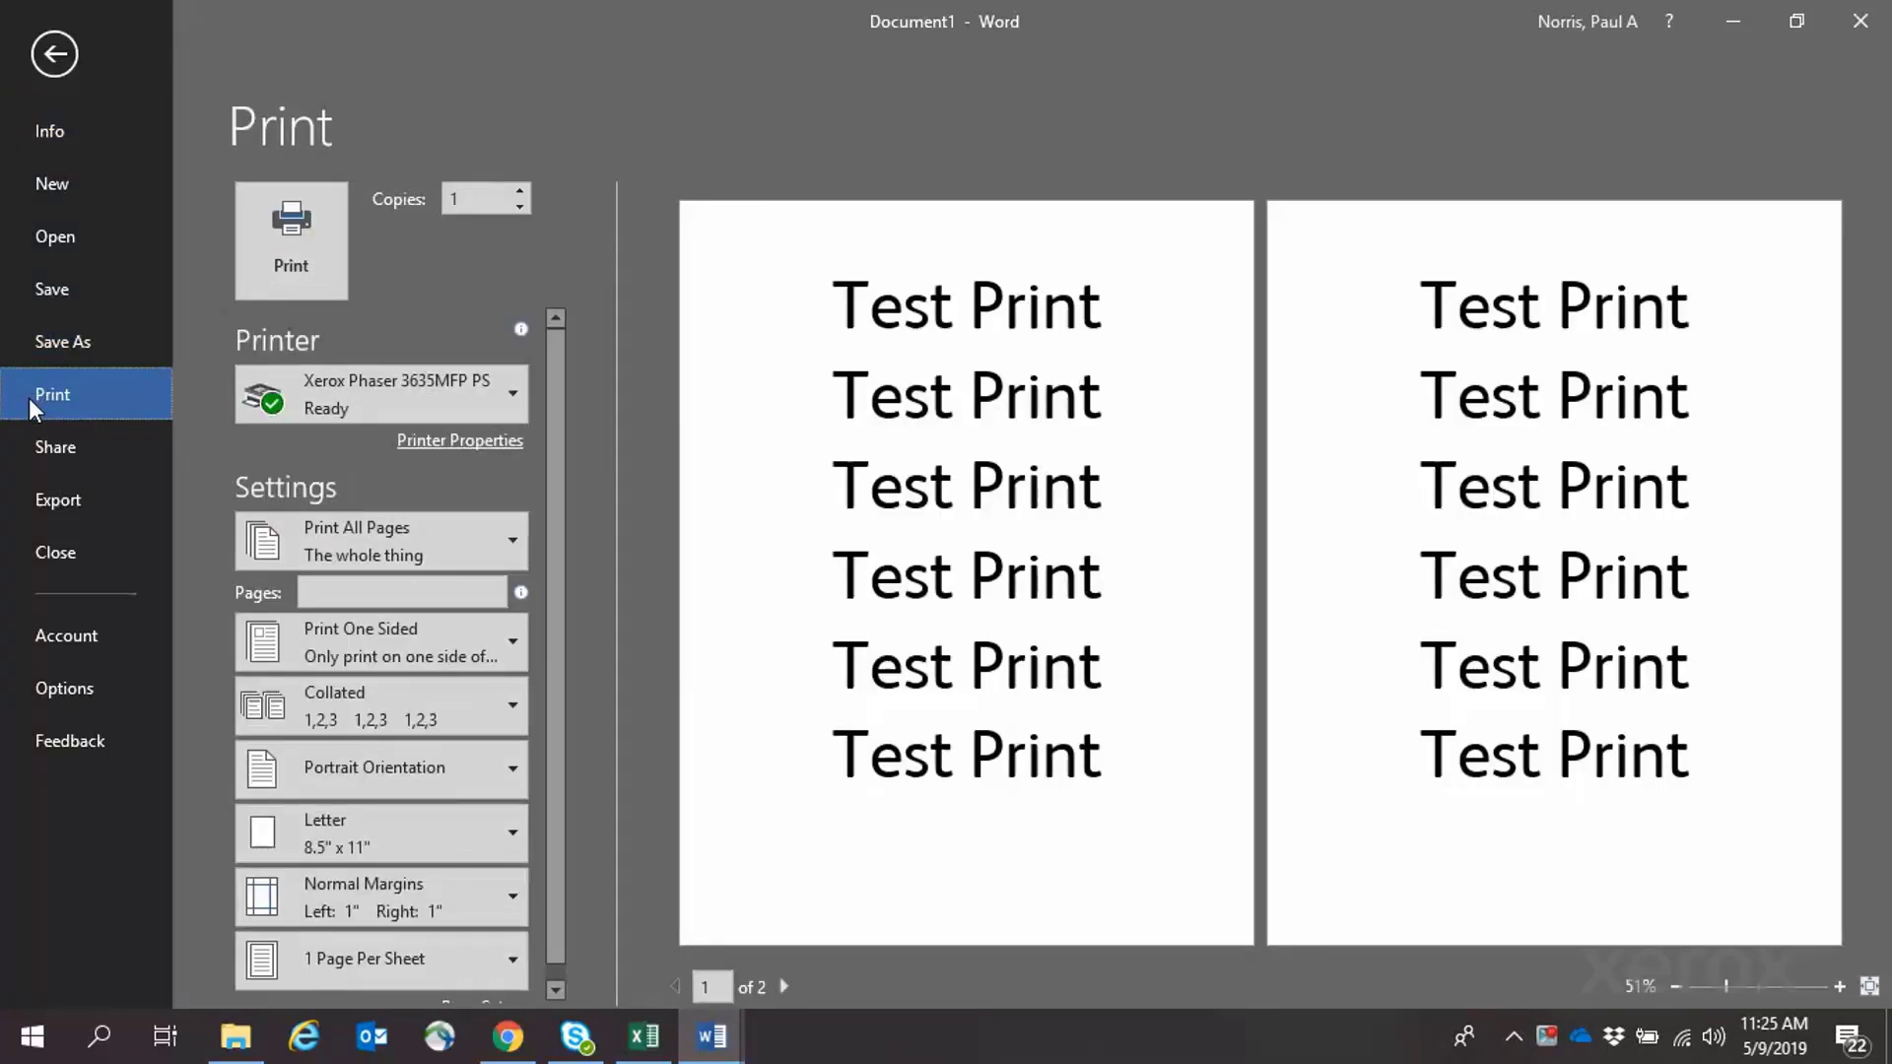
pyautogui.click(436, 445)
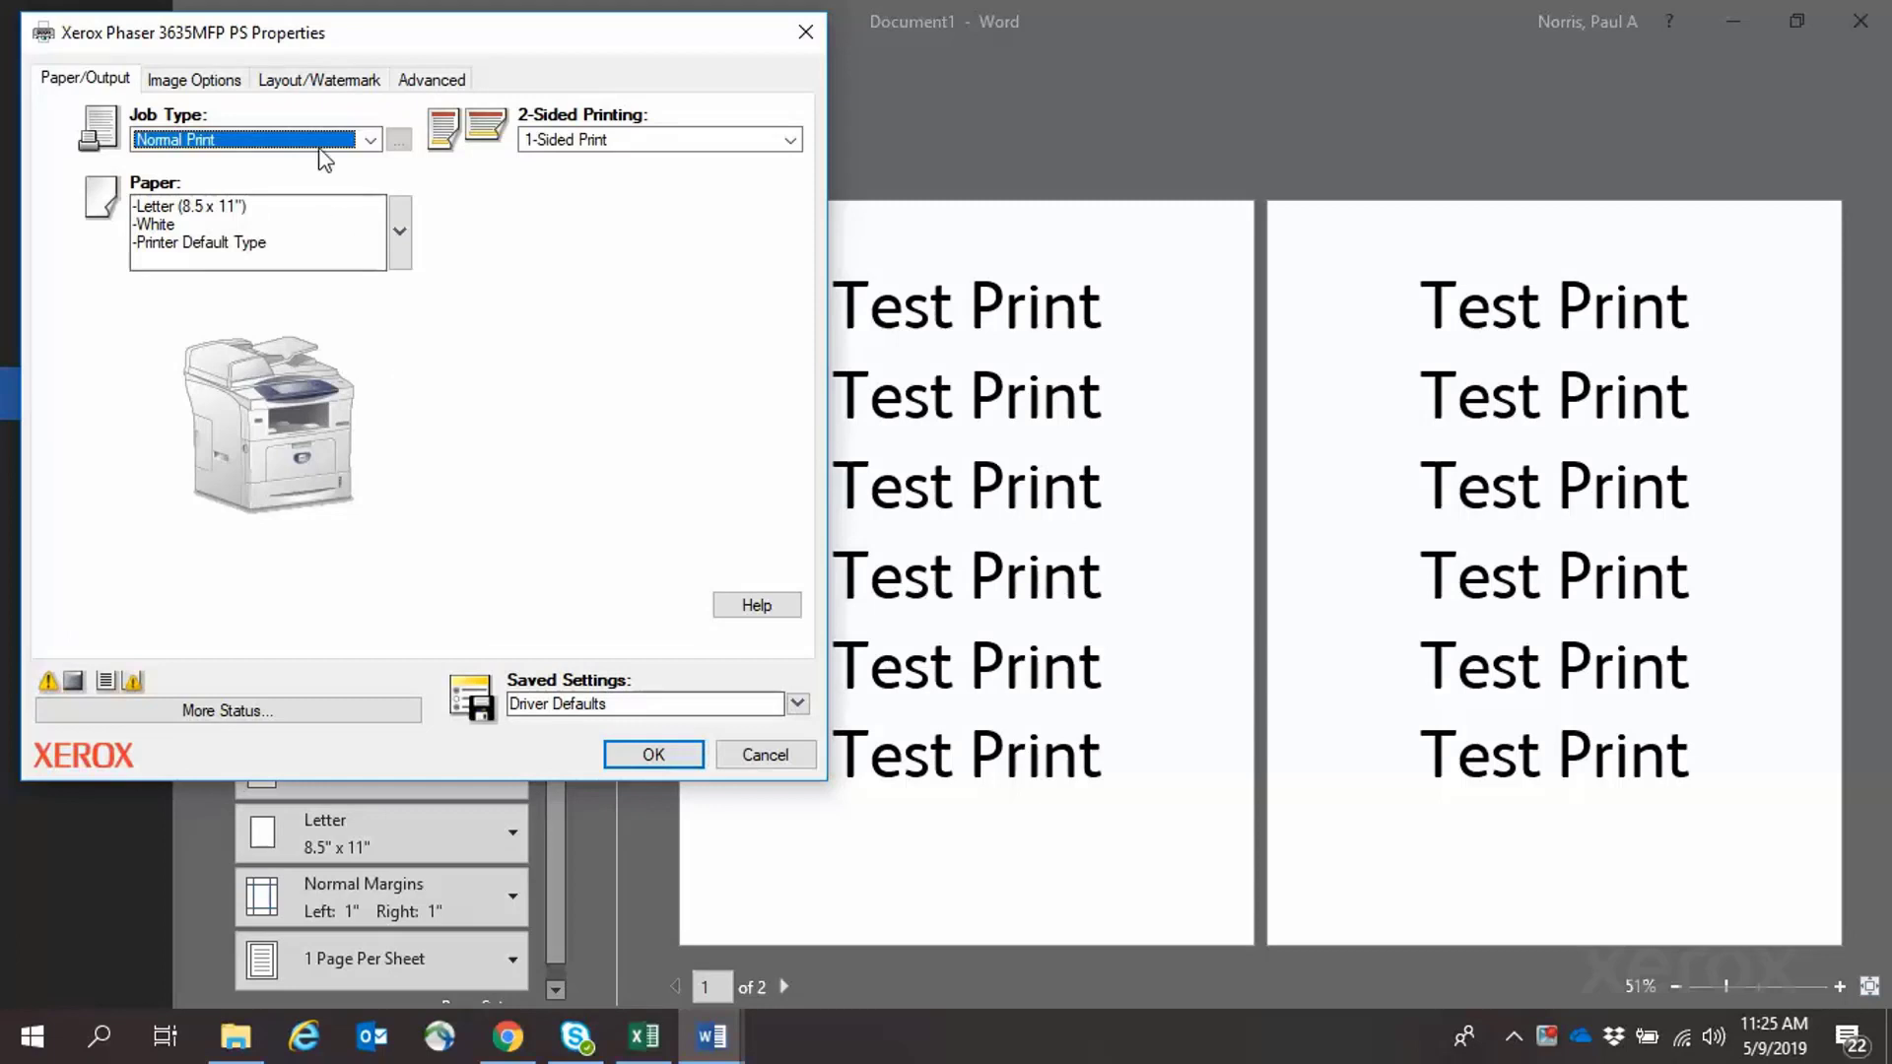
pyautogui.click(320, 80)
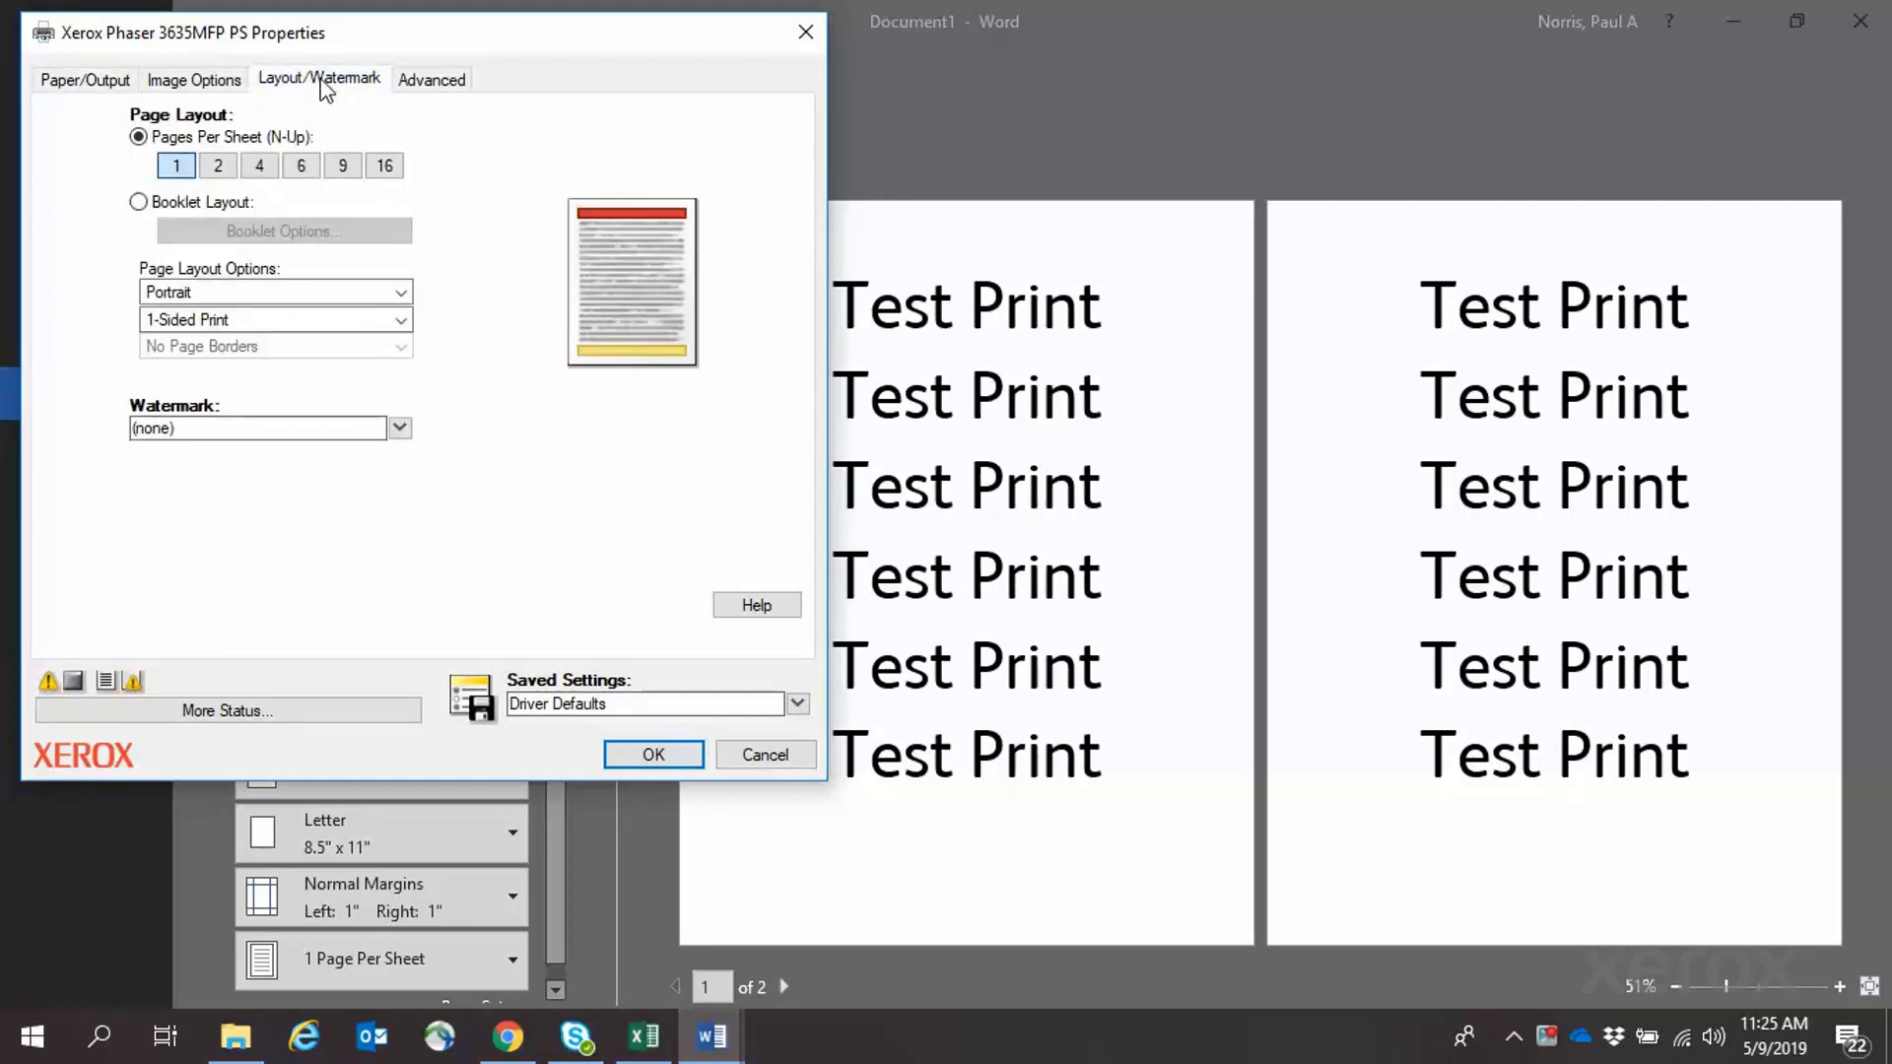
# Try 2, 4, 6, 9 and 16 pages per sheet, return to 1, then choose Booklet Layout.
pyautogui.click(219, 169)
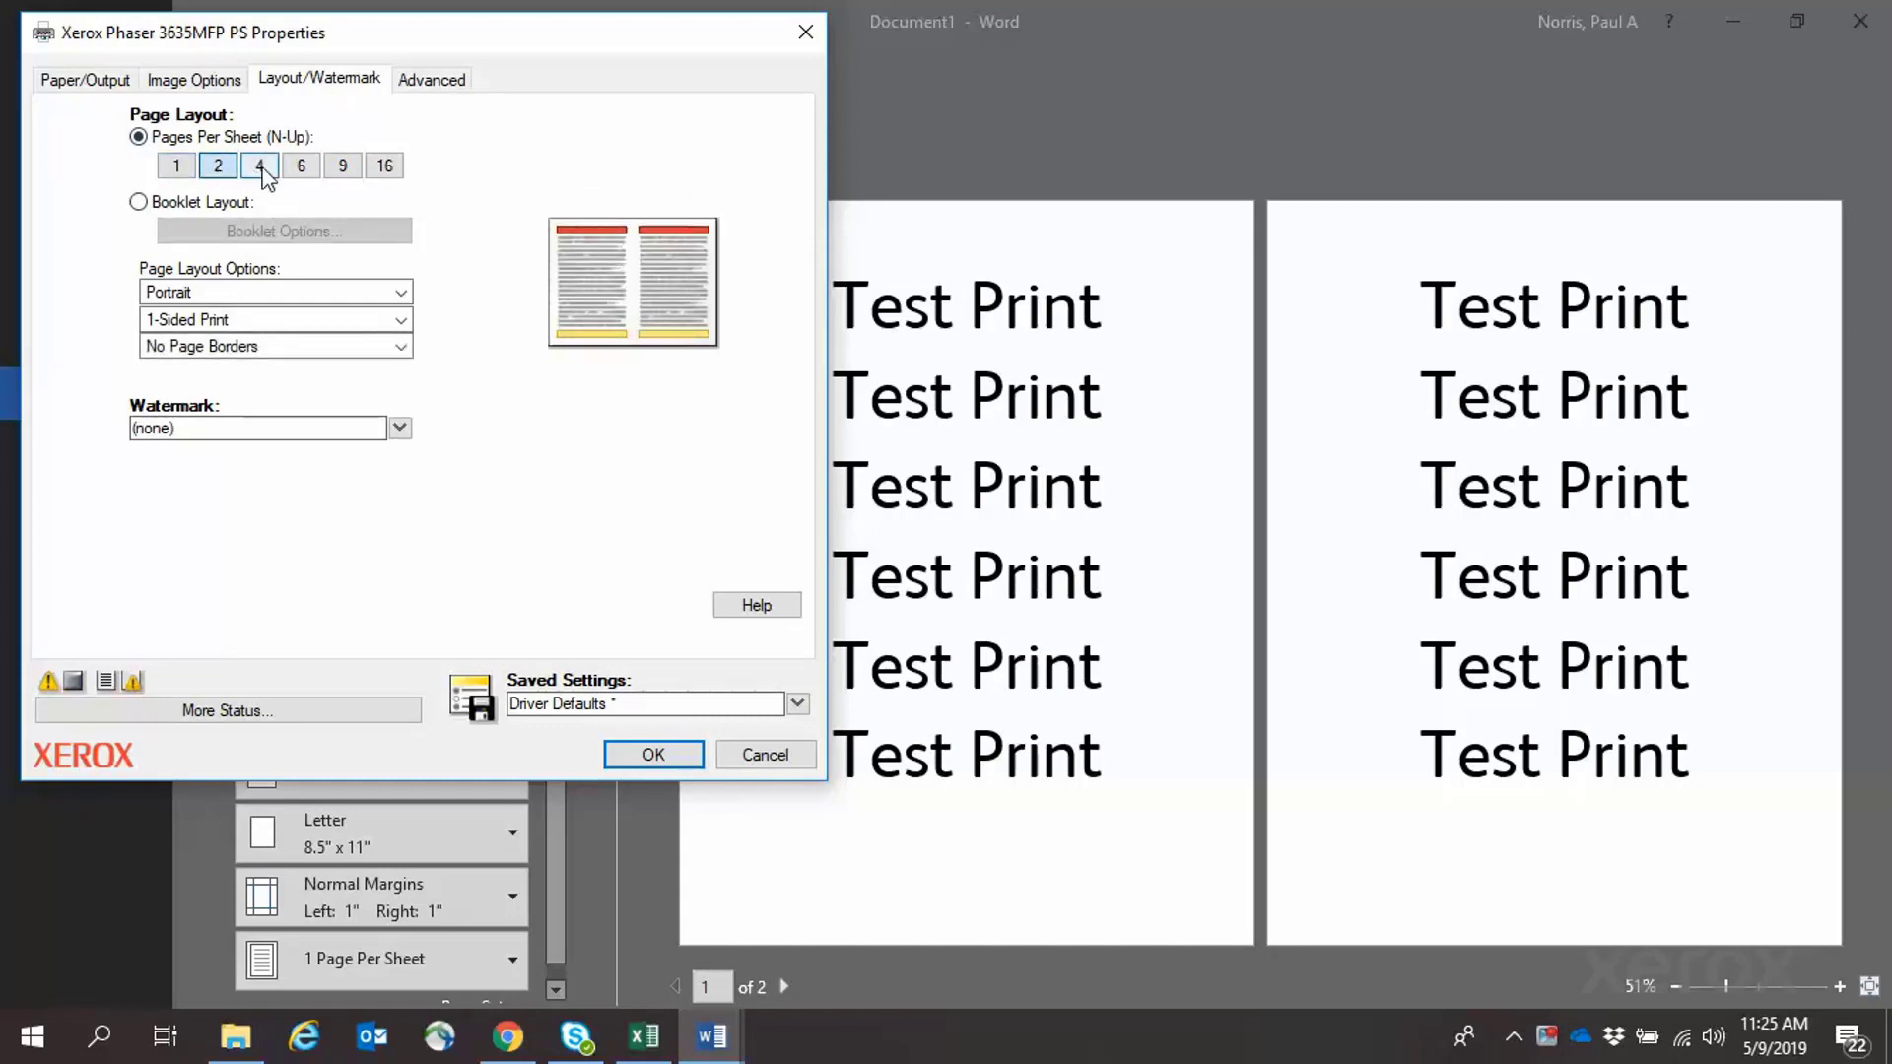
pyautogui.click(262, 167)
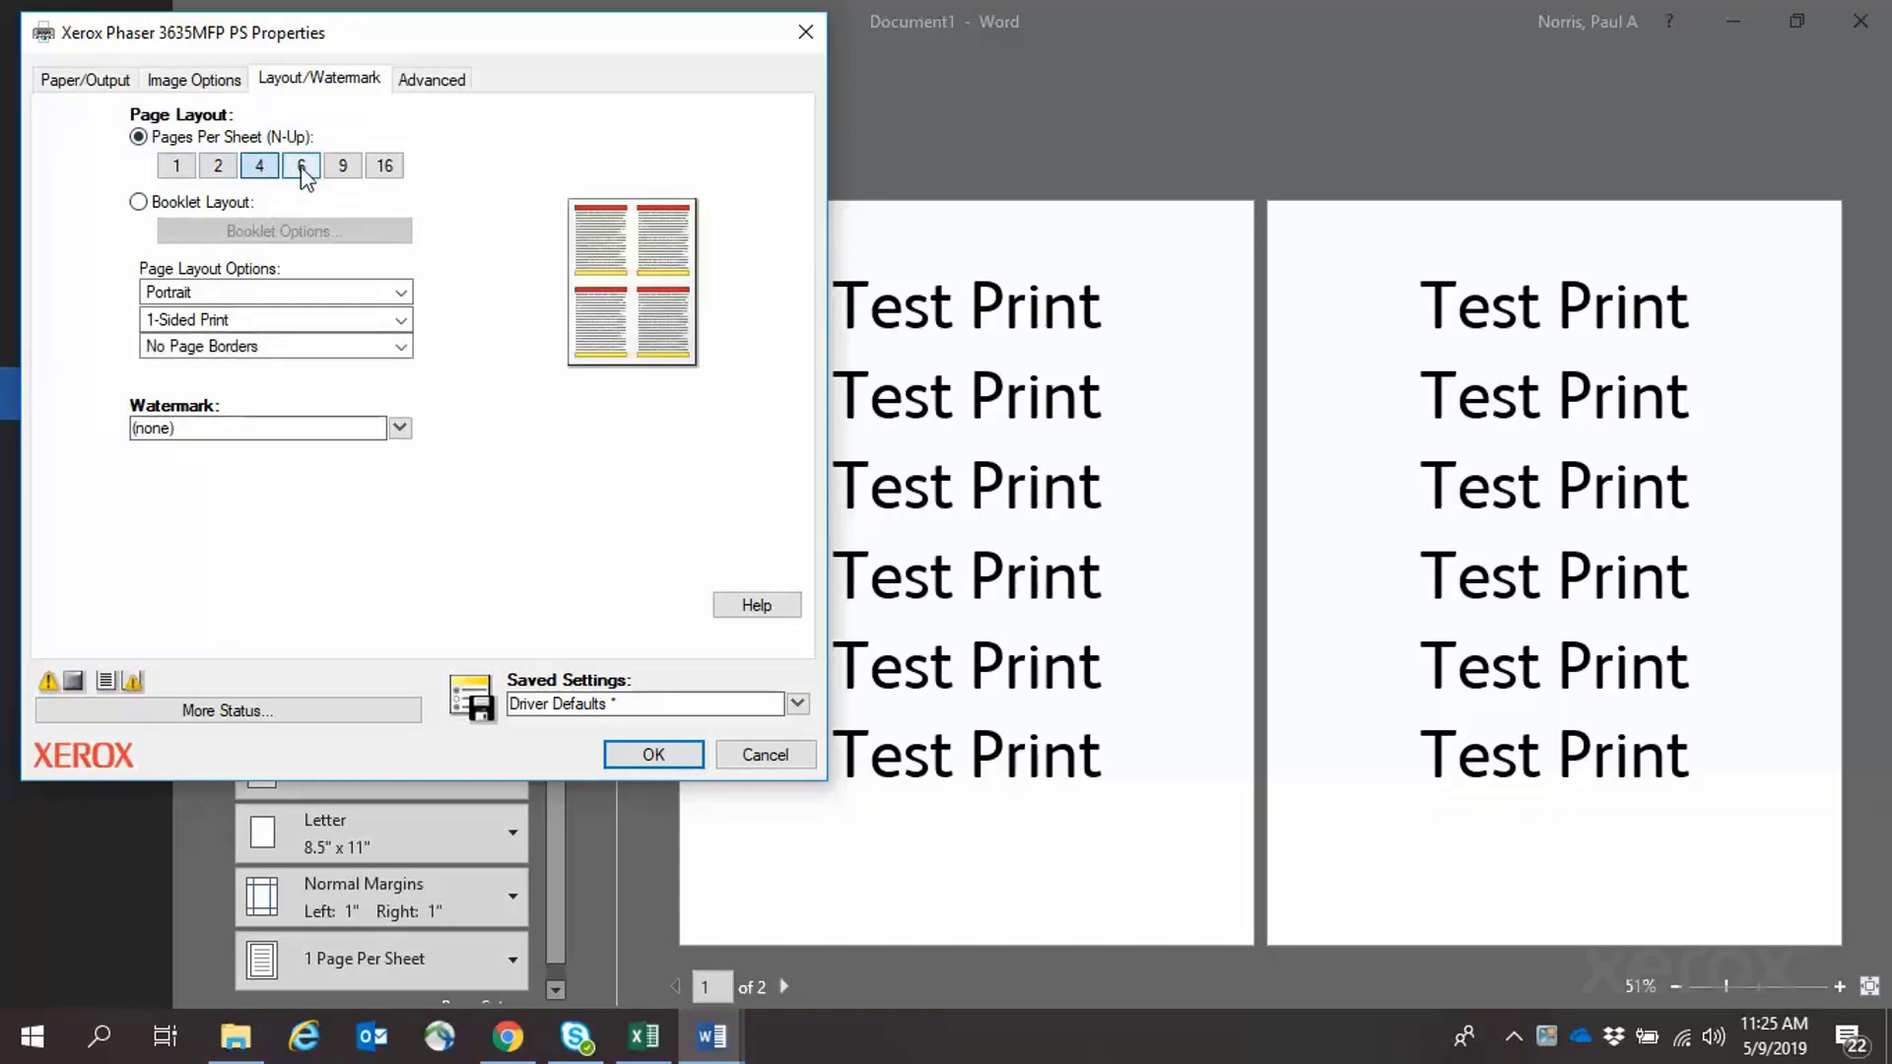
pyautogui.click(302, 166)
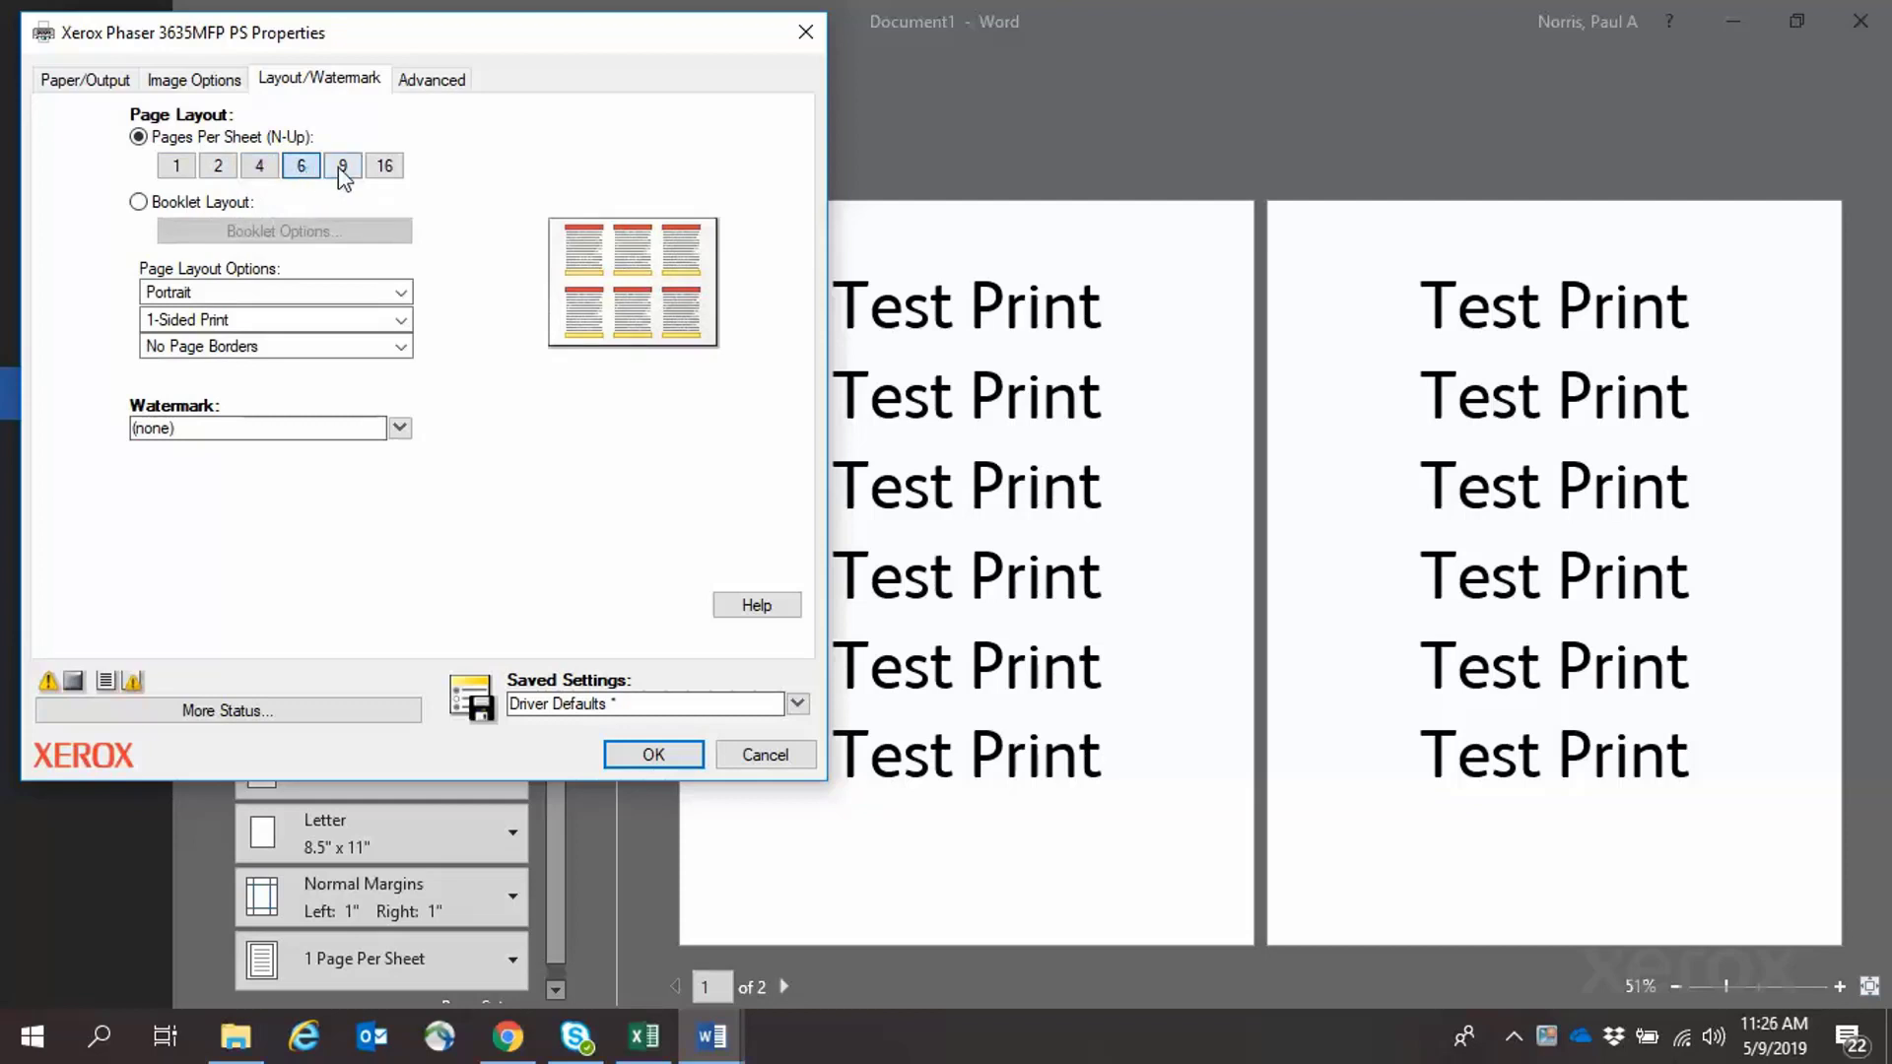
pyautogui.click(343, 168)
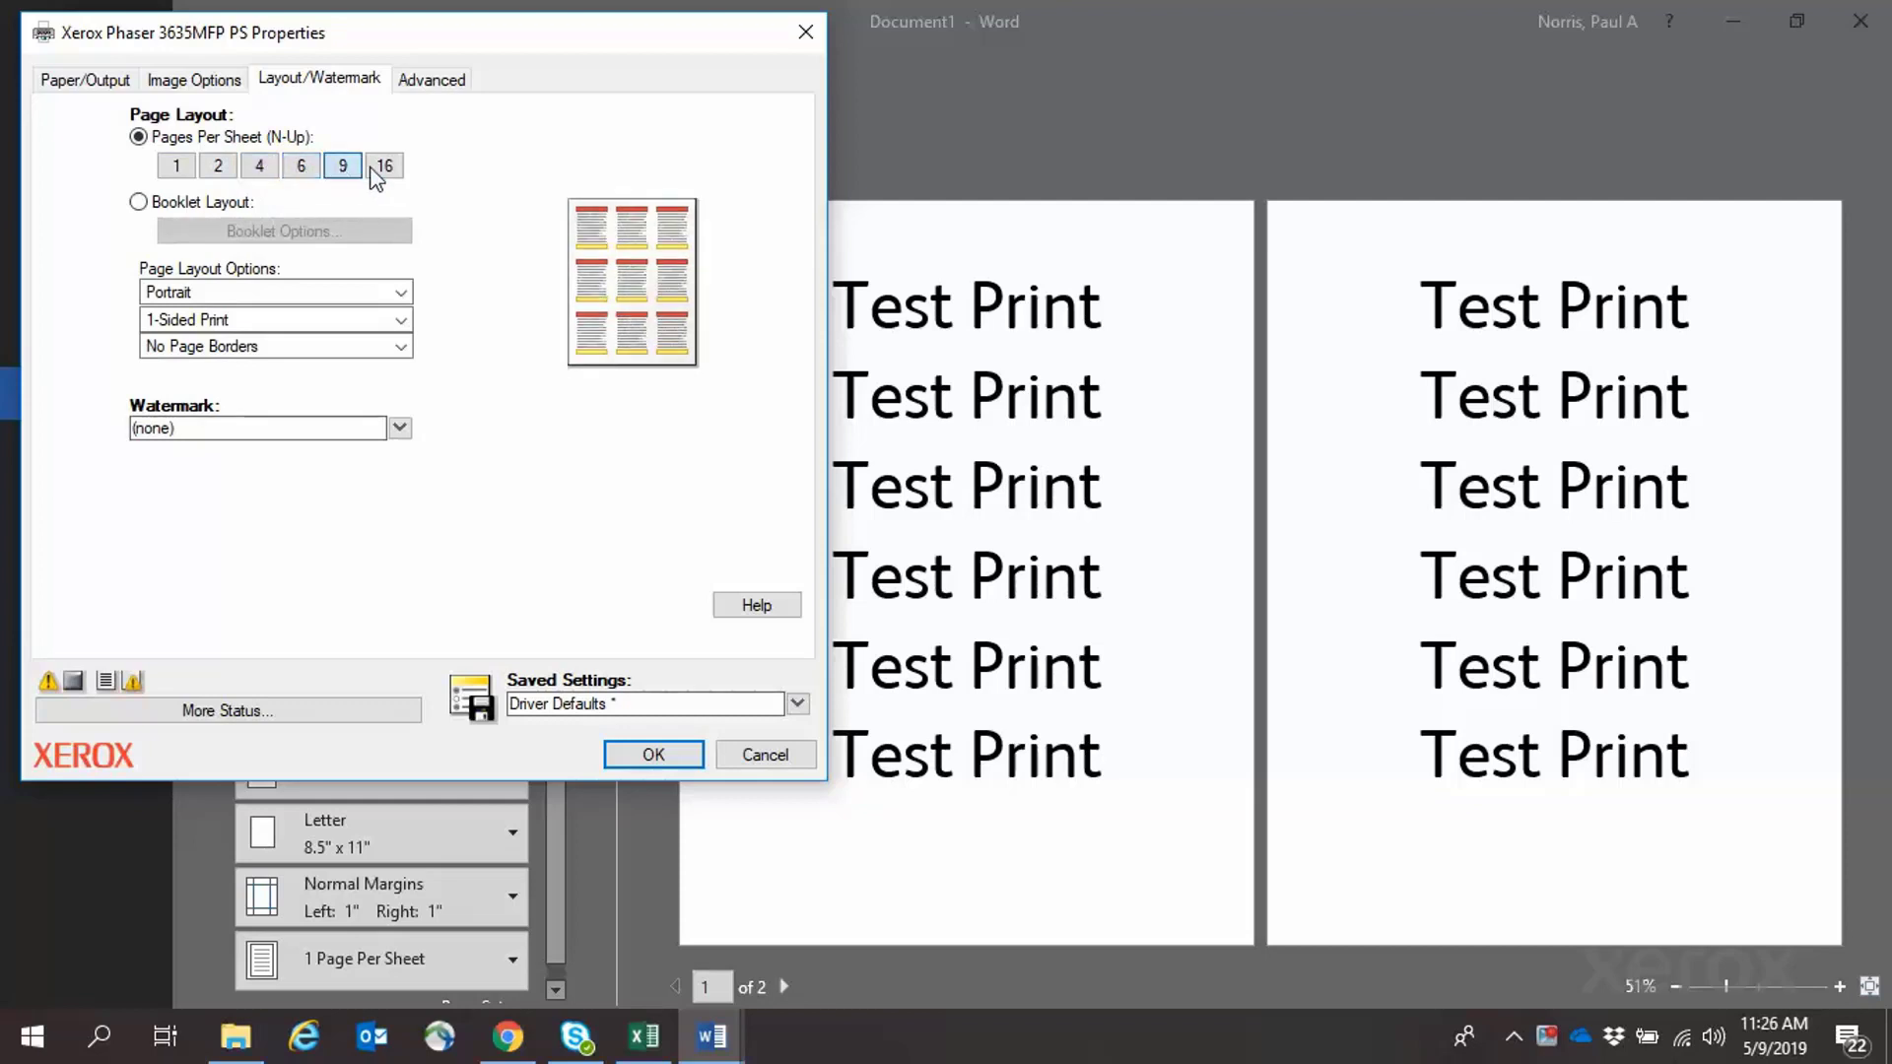
pyautogui.click(386, 168)
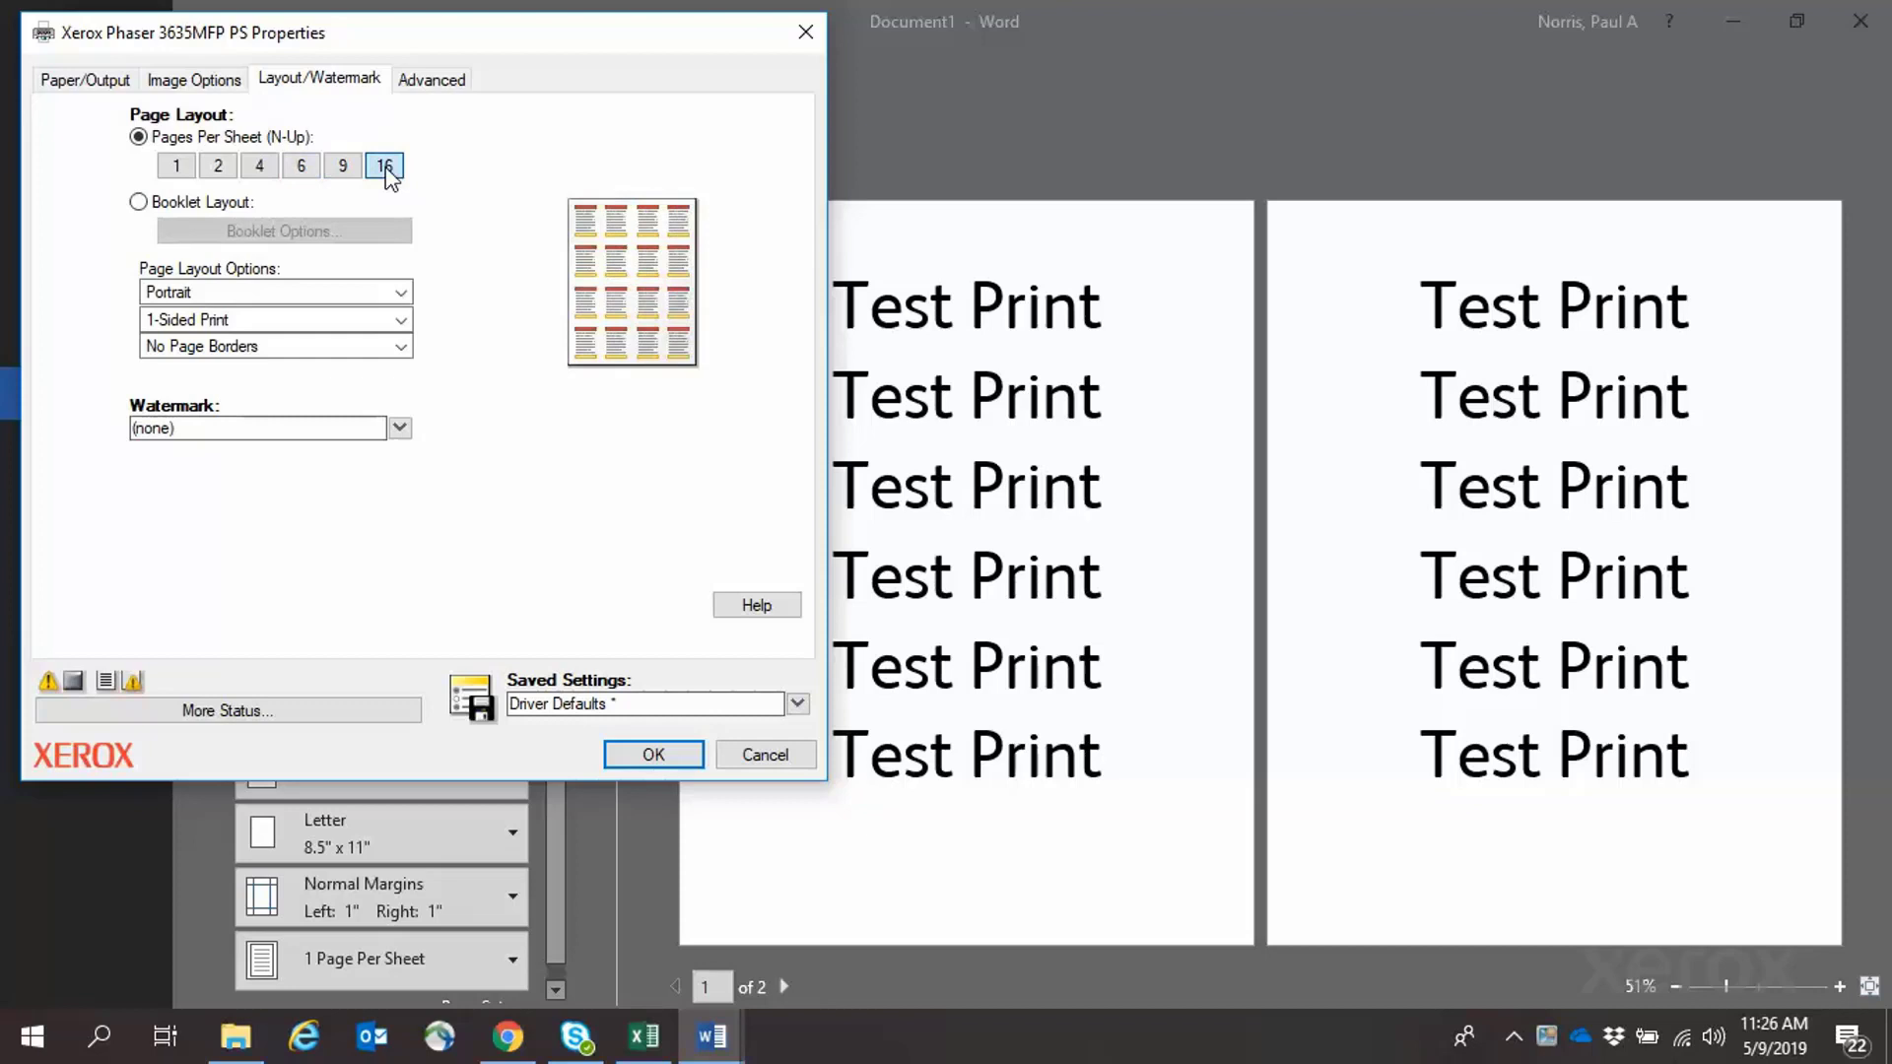
pyautogui.click(178, 168)
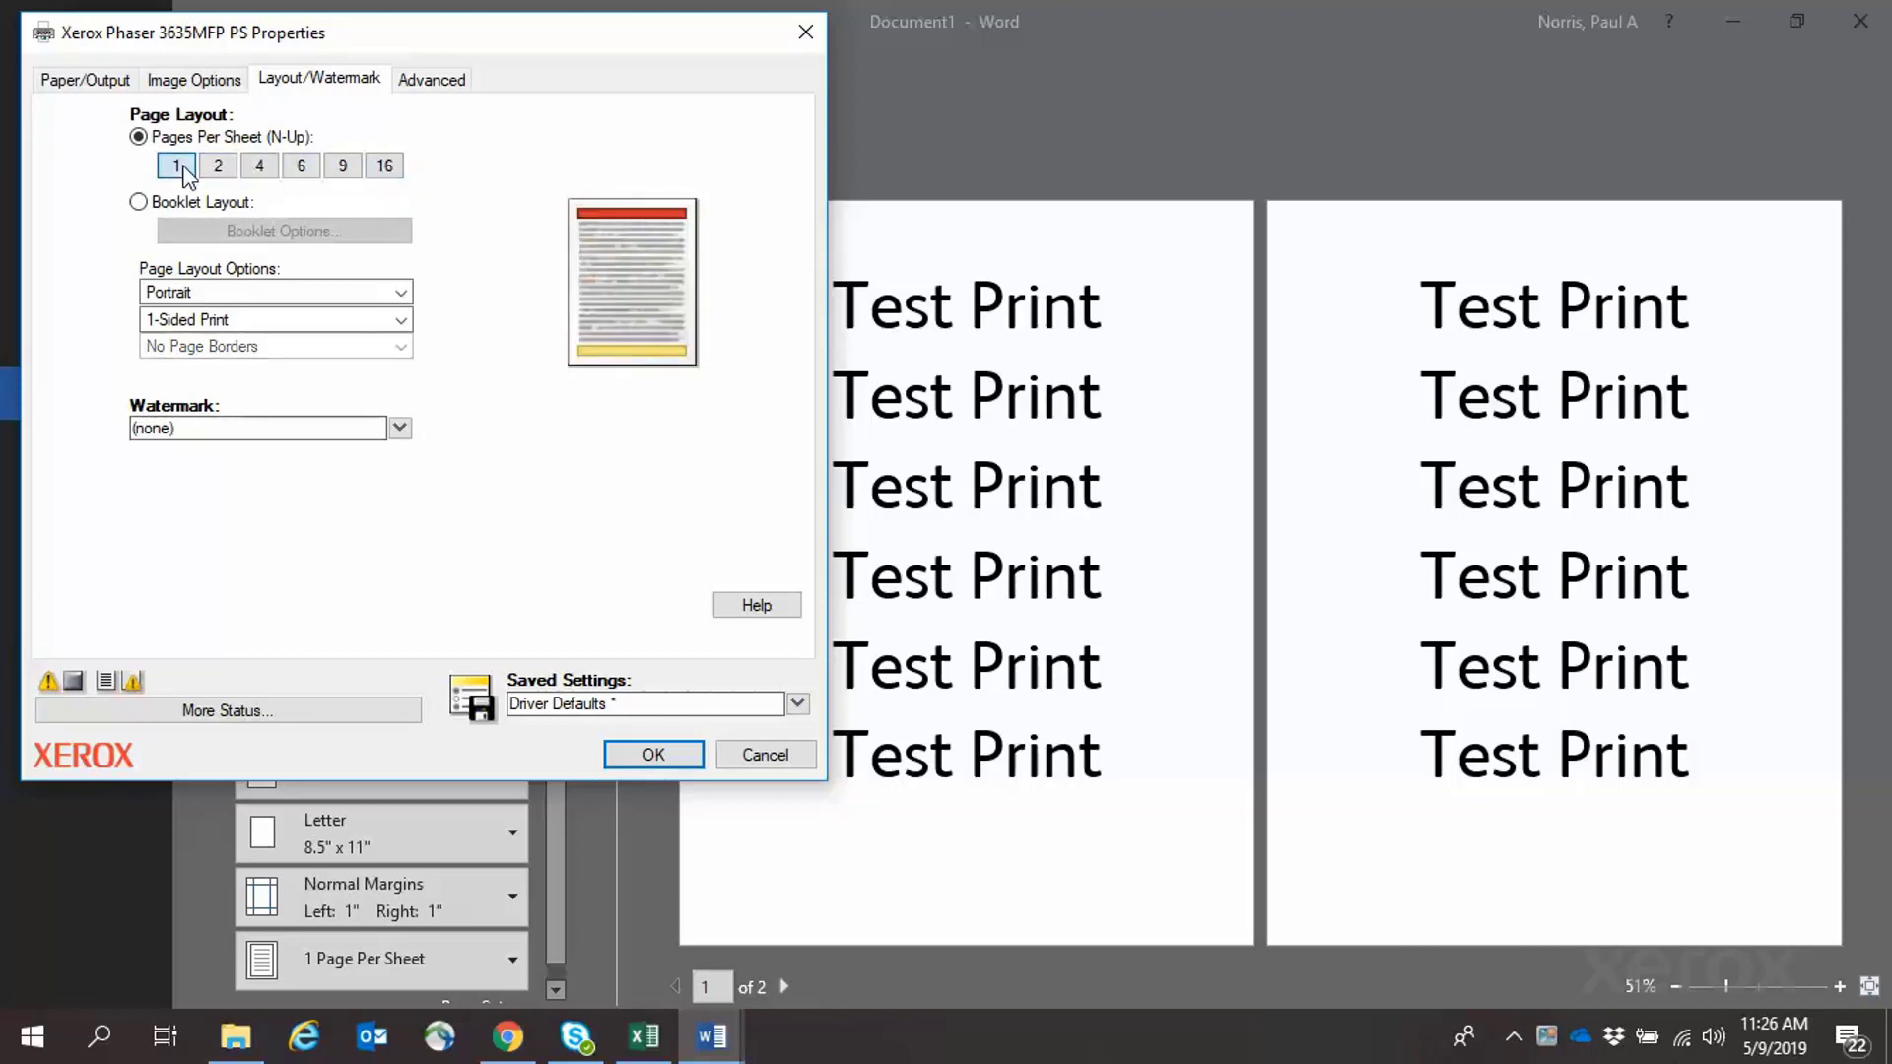
pyautogui.click(140, 203)
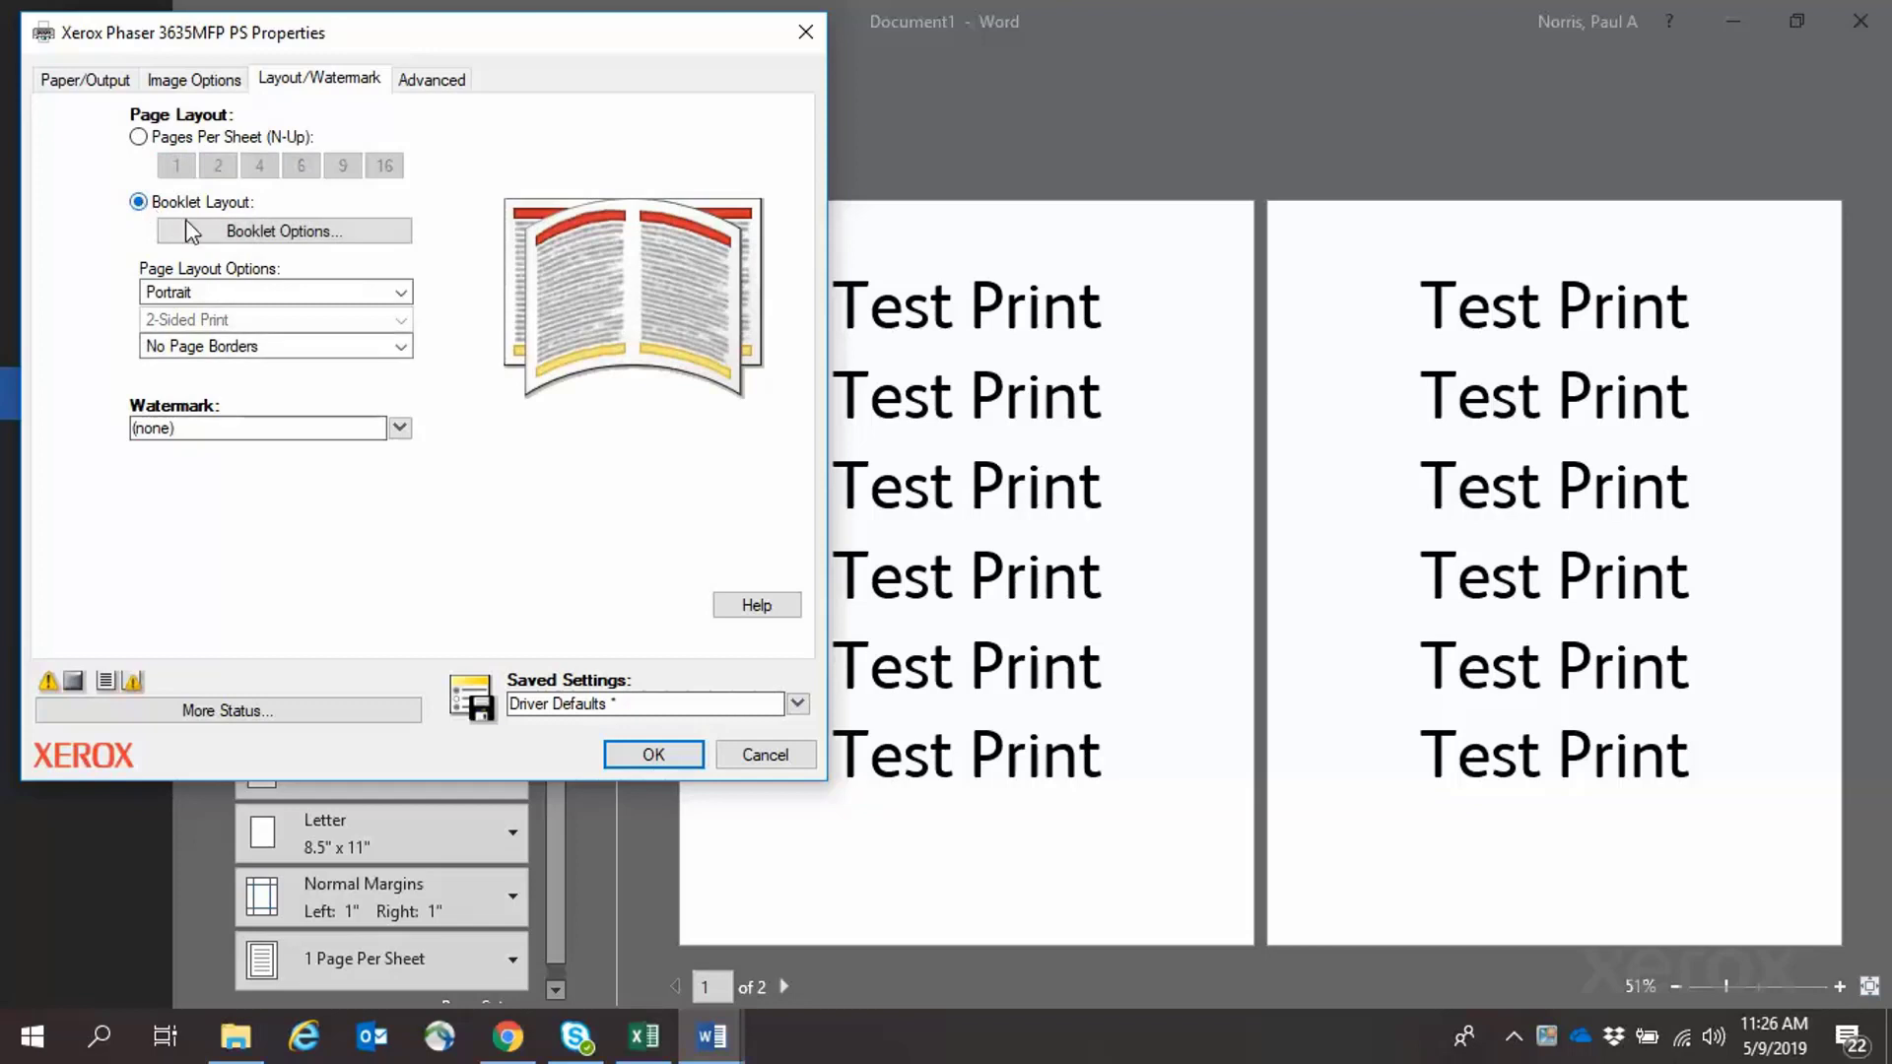
# Review Booklet Options without changes, then switch back to Pages Per Sheet (N-Up) layout.
pyautogui.click(252, 236)
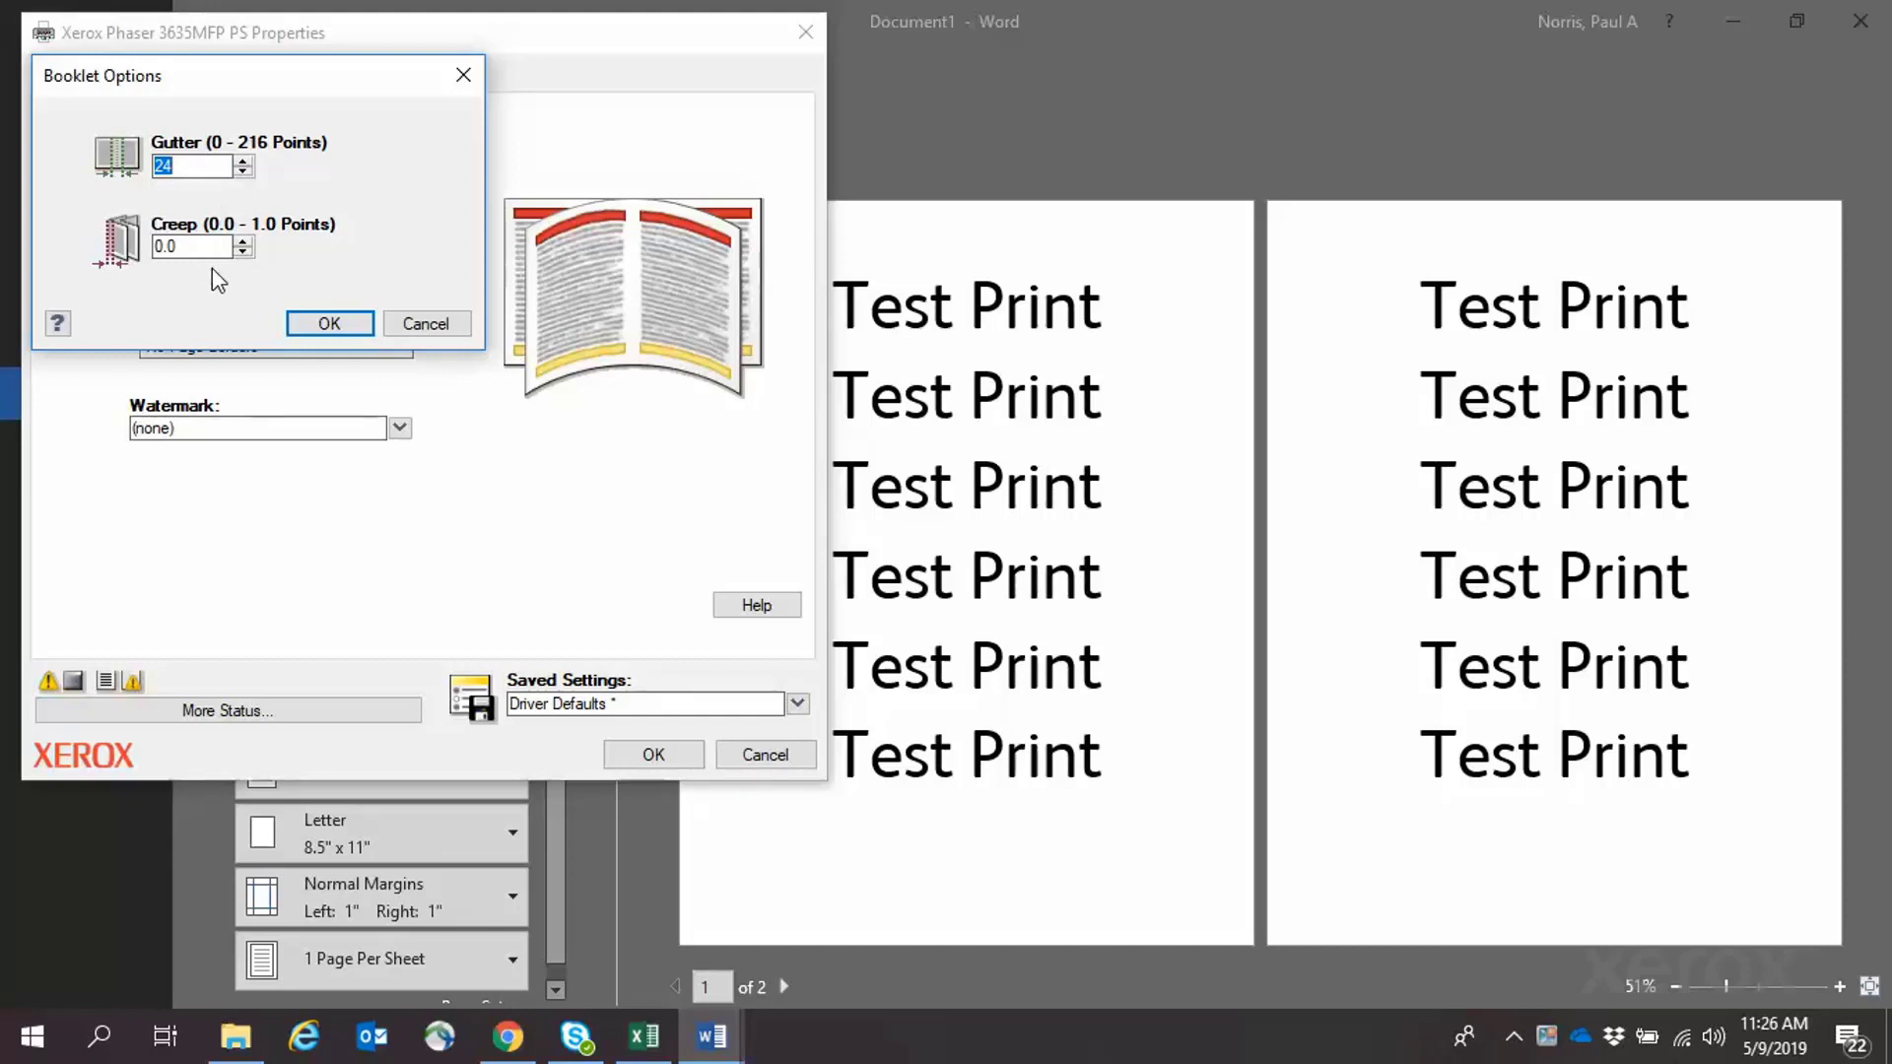
pyautogui.click(408, 327)
pyautogui.click(137, 138)
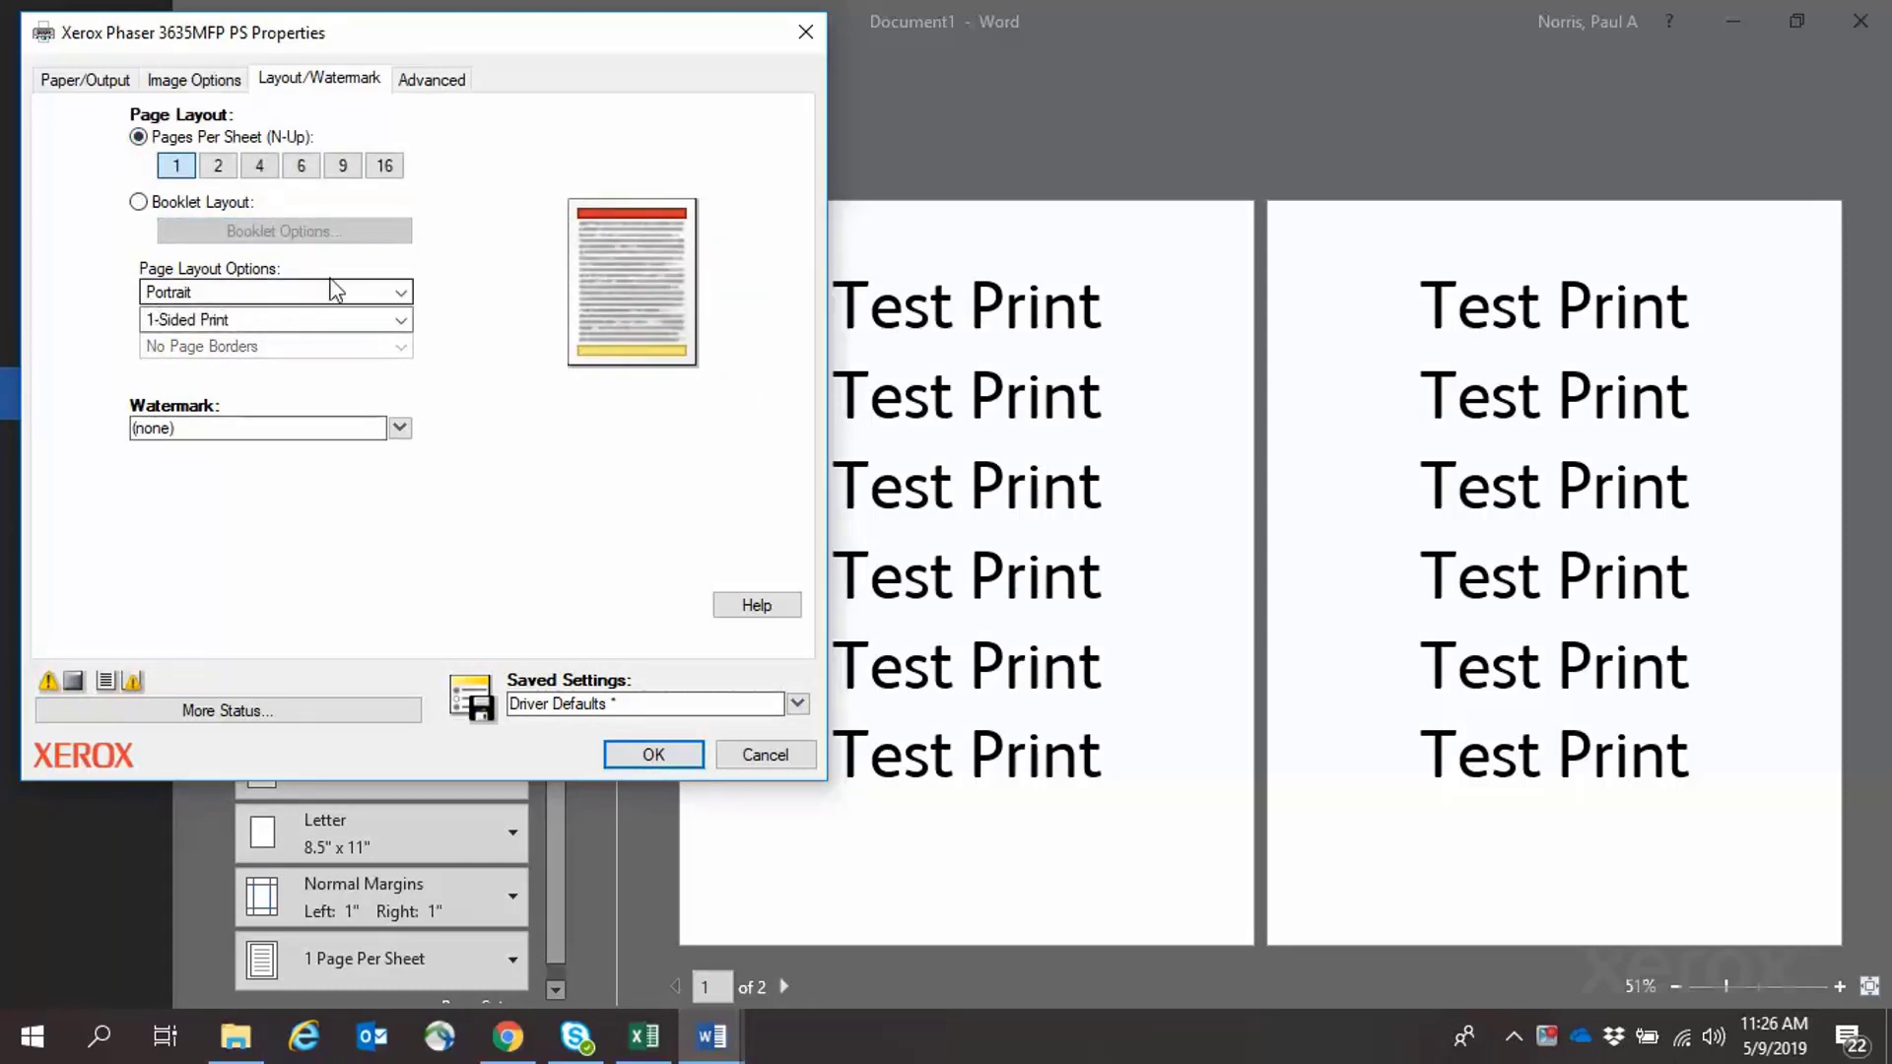
# Set page orientation to Landscape and keep 1-Sided Print.
pyautogui.click(401, 292)
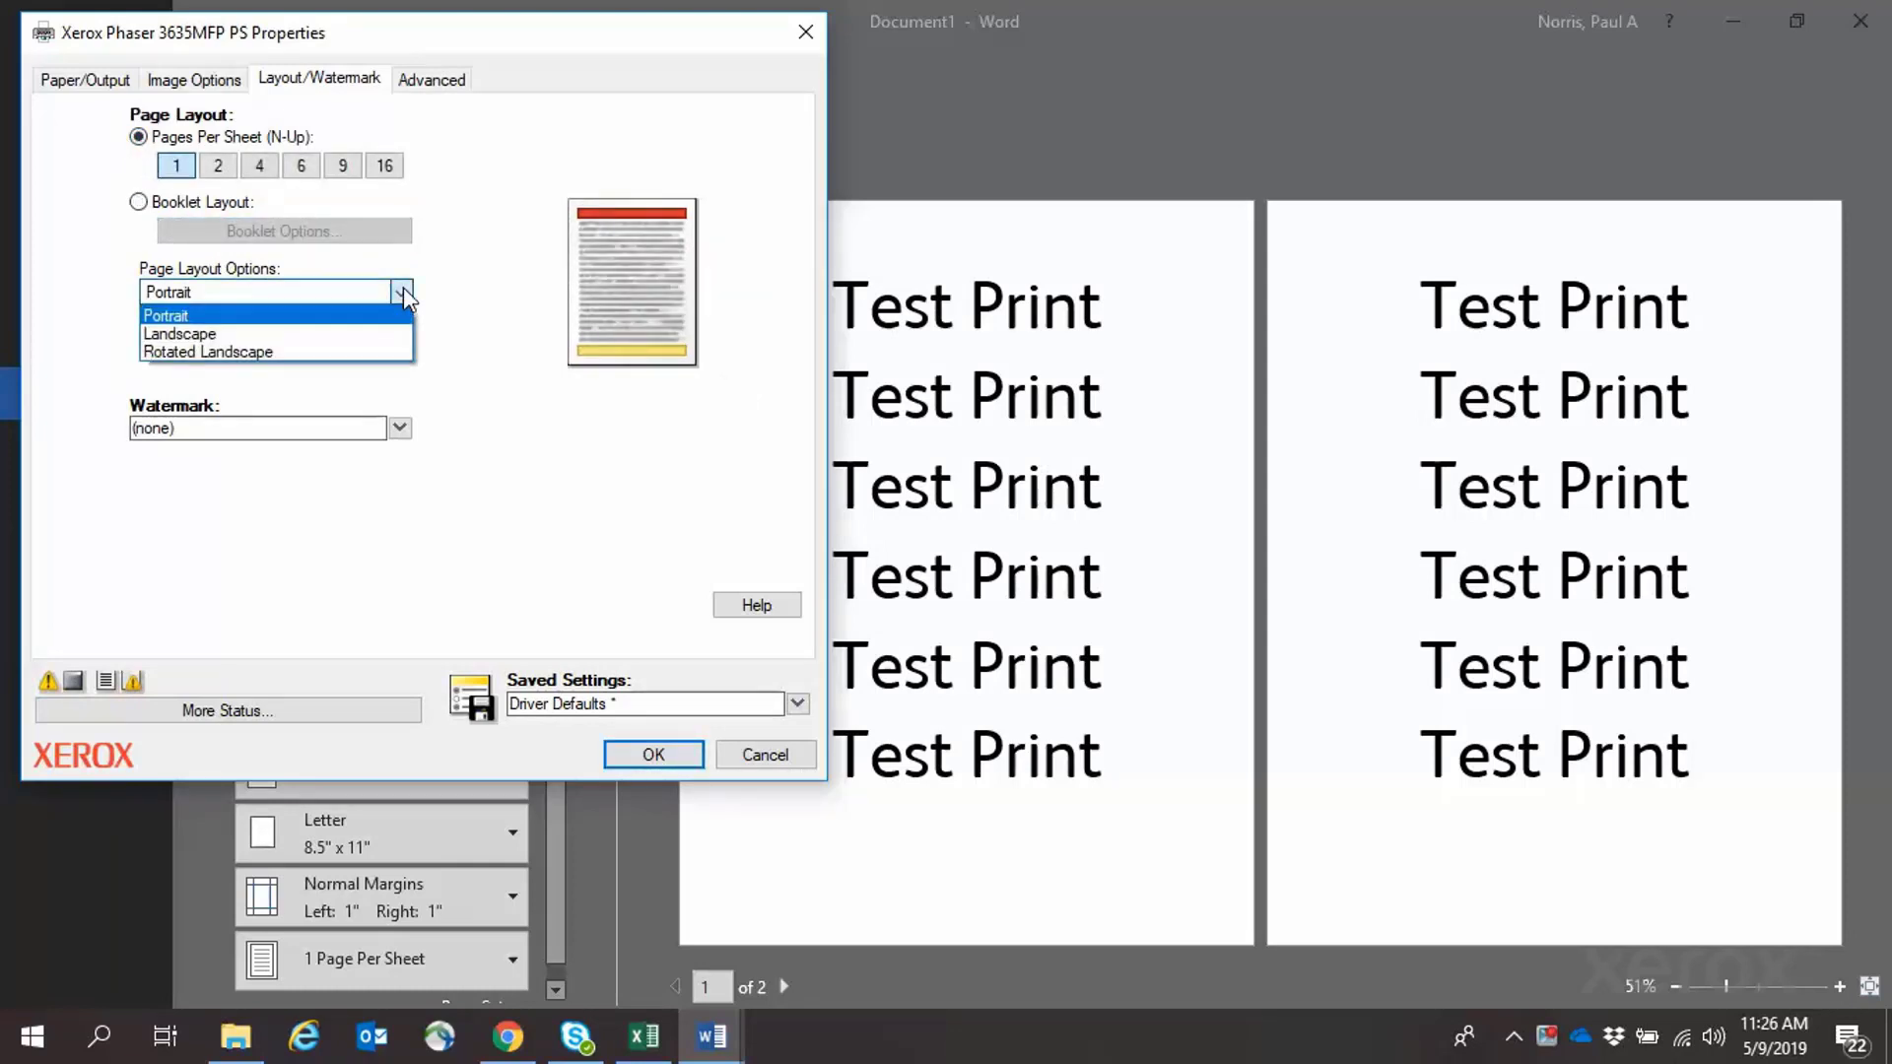
pyautogui.click(263, 332)
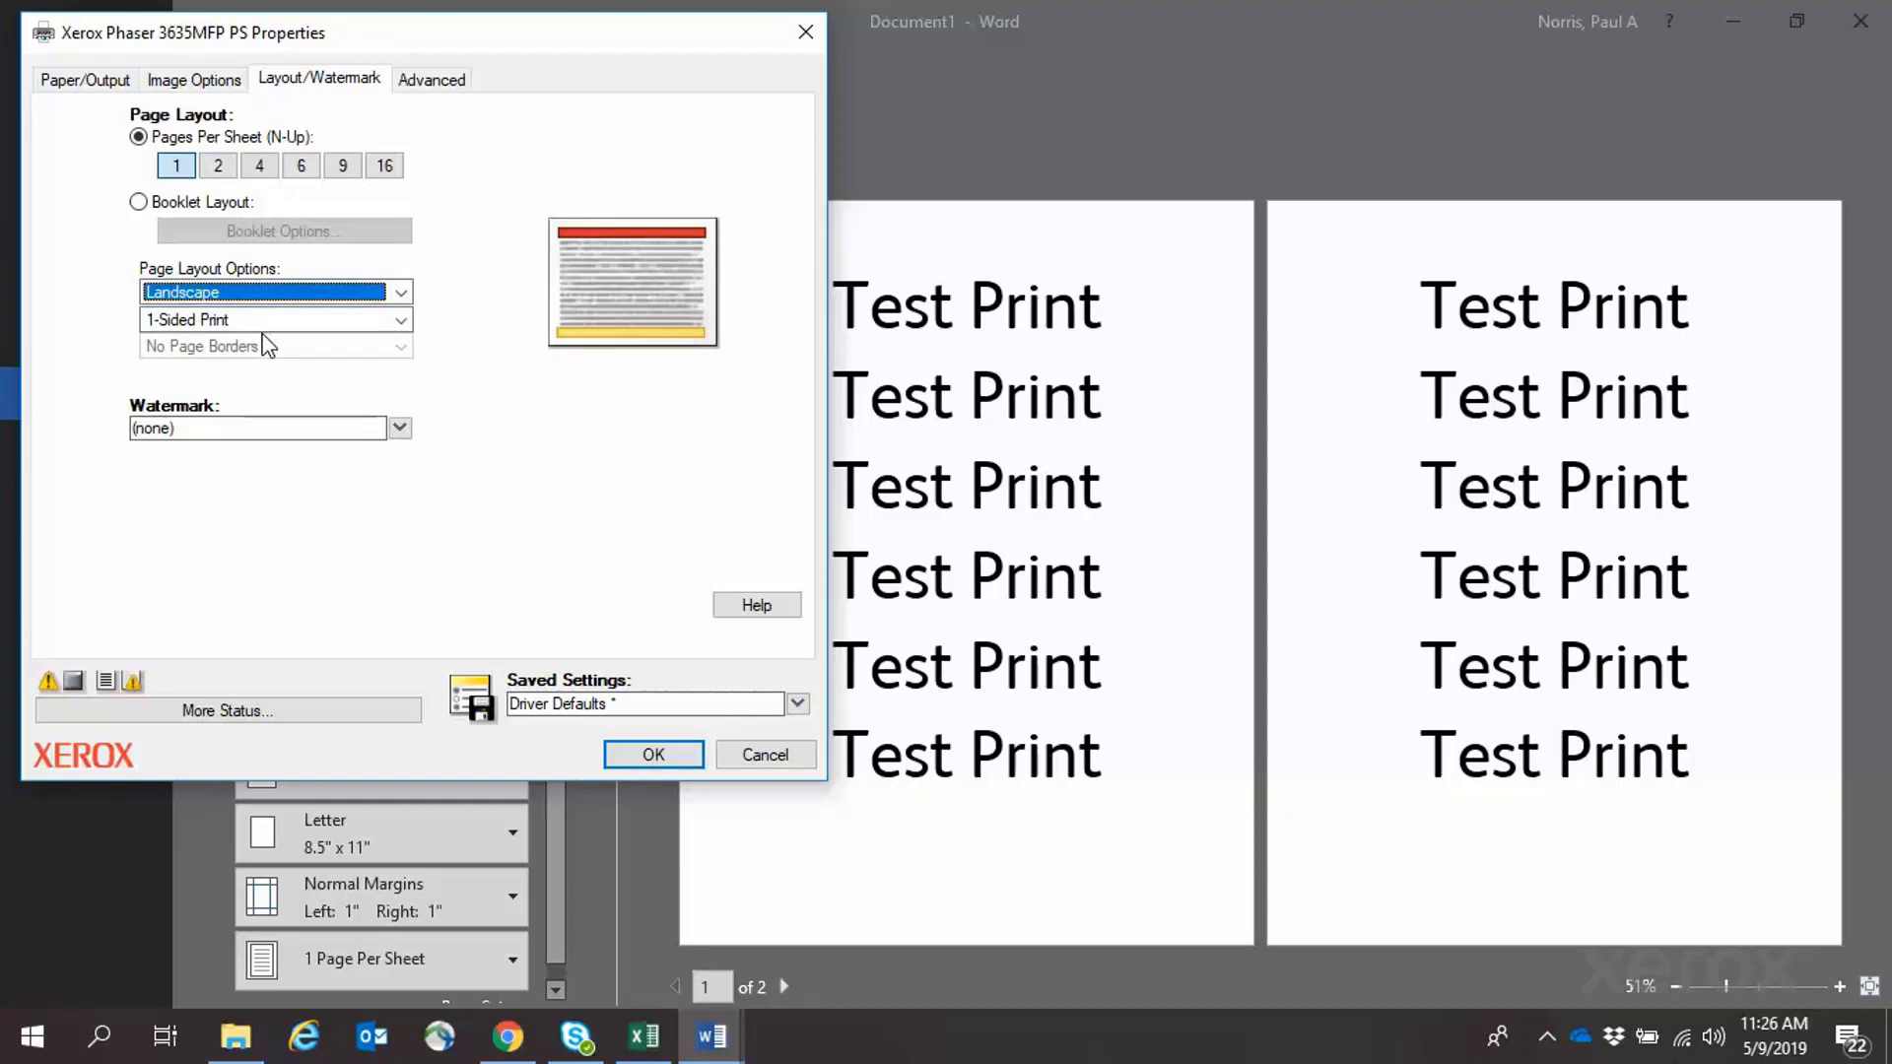
pyautogui.click(401, 320)
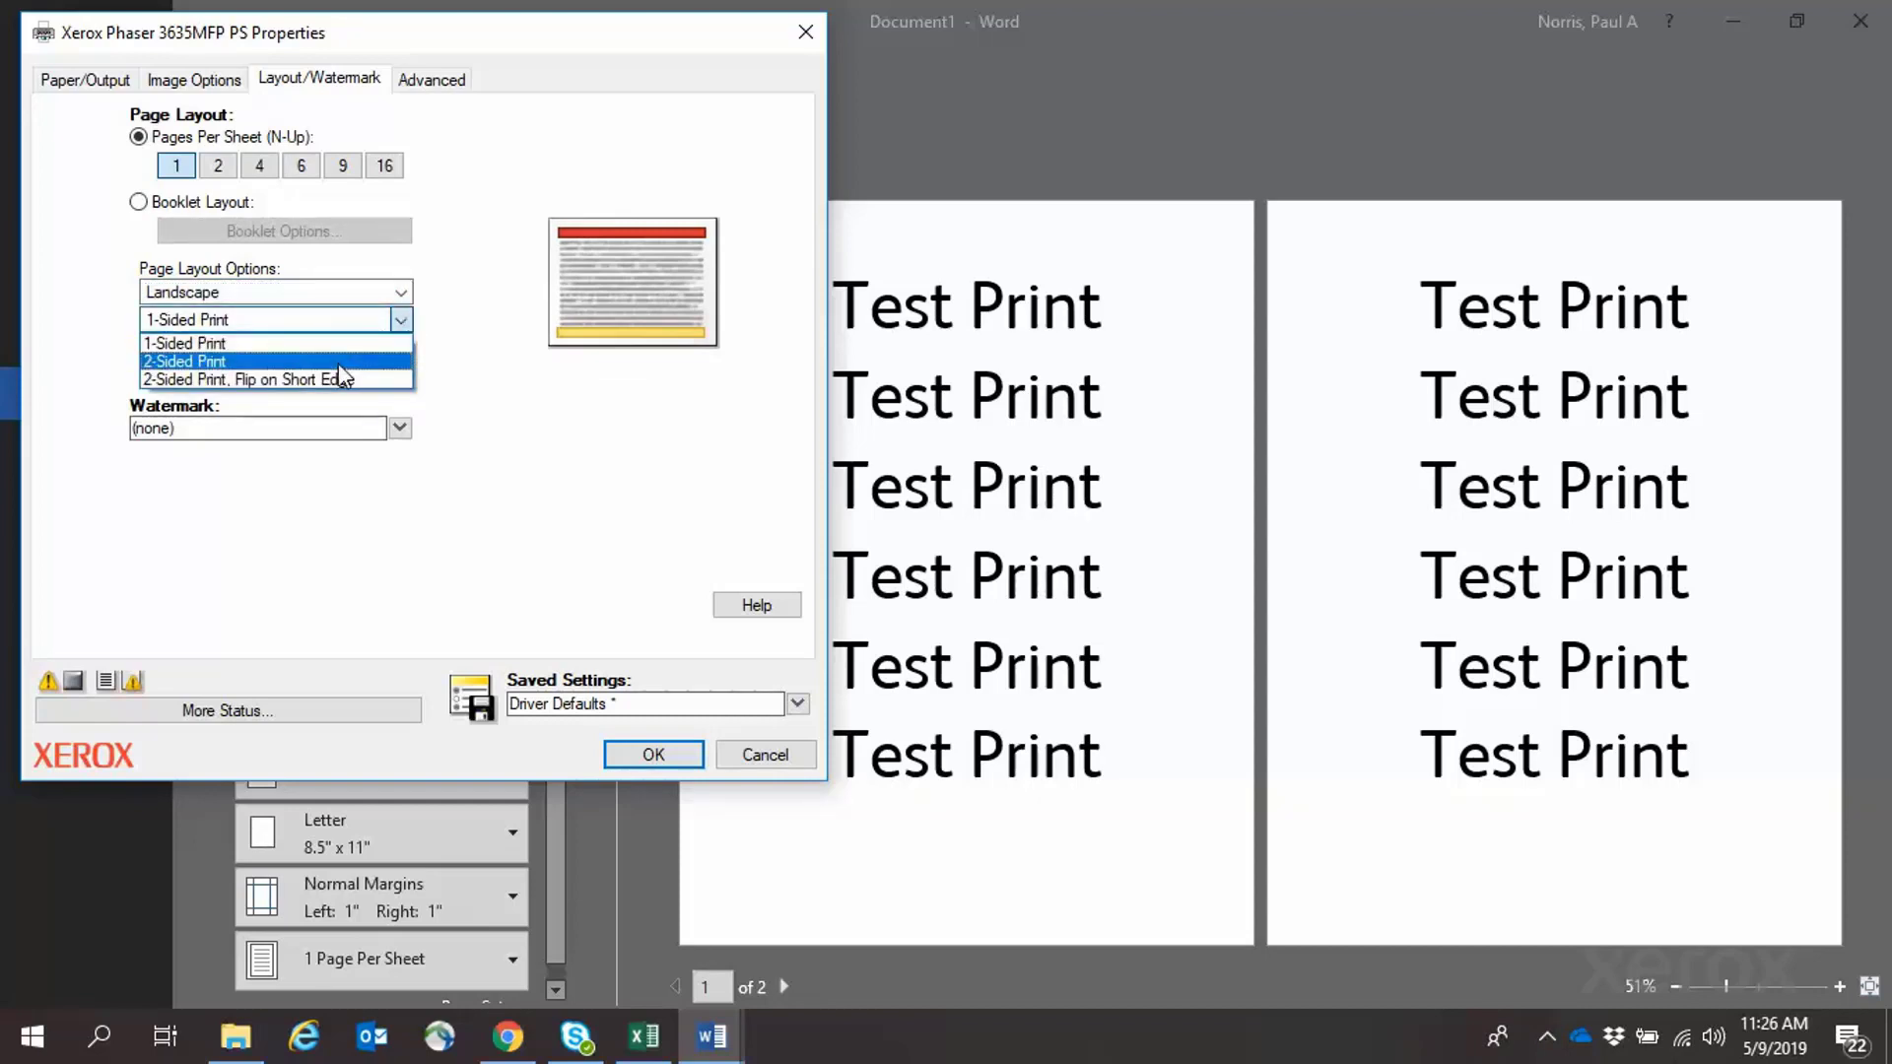
pyautogui.click(450, 394)
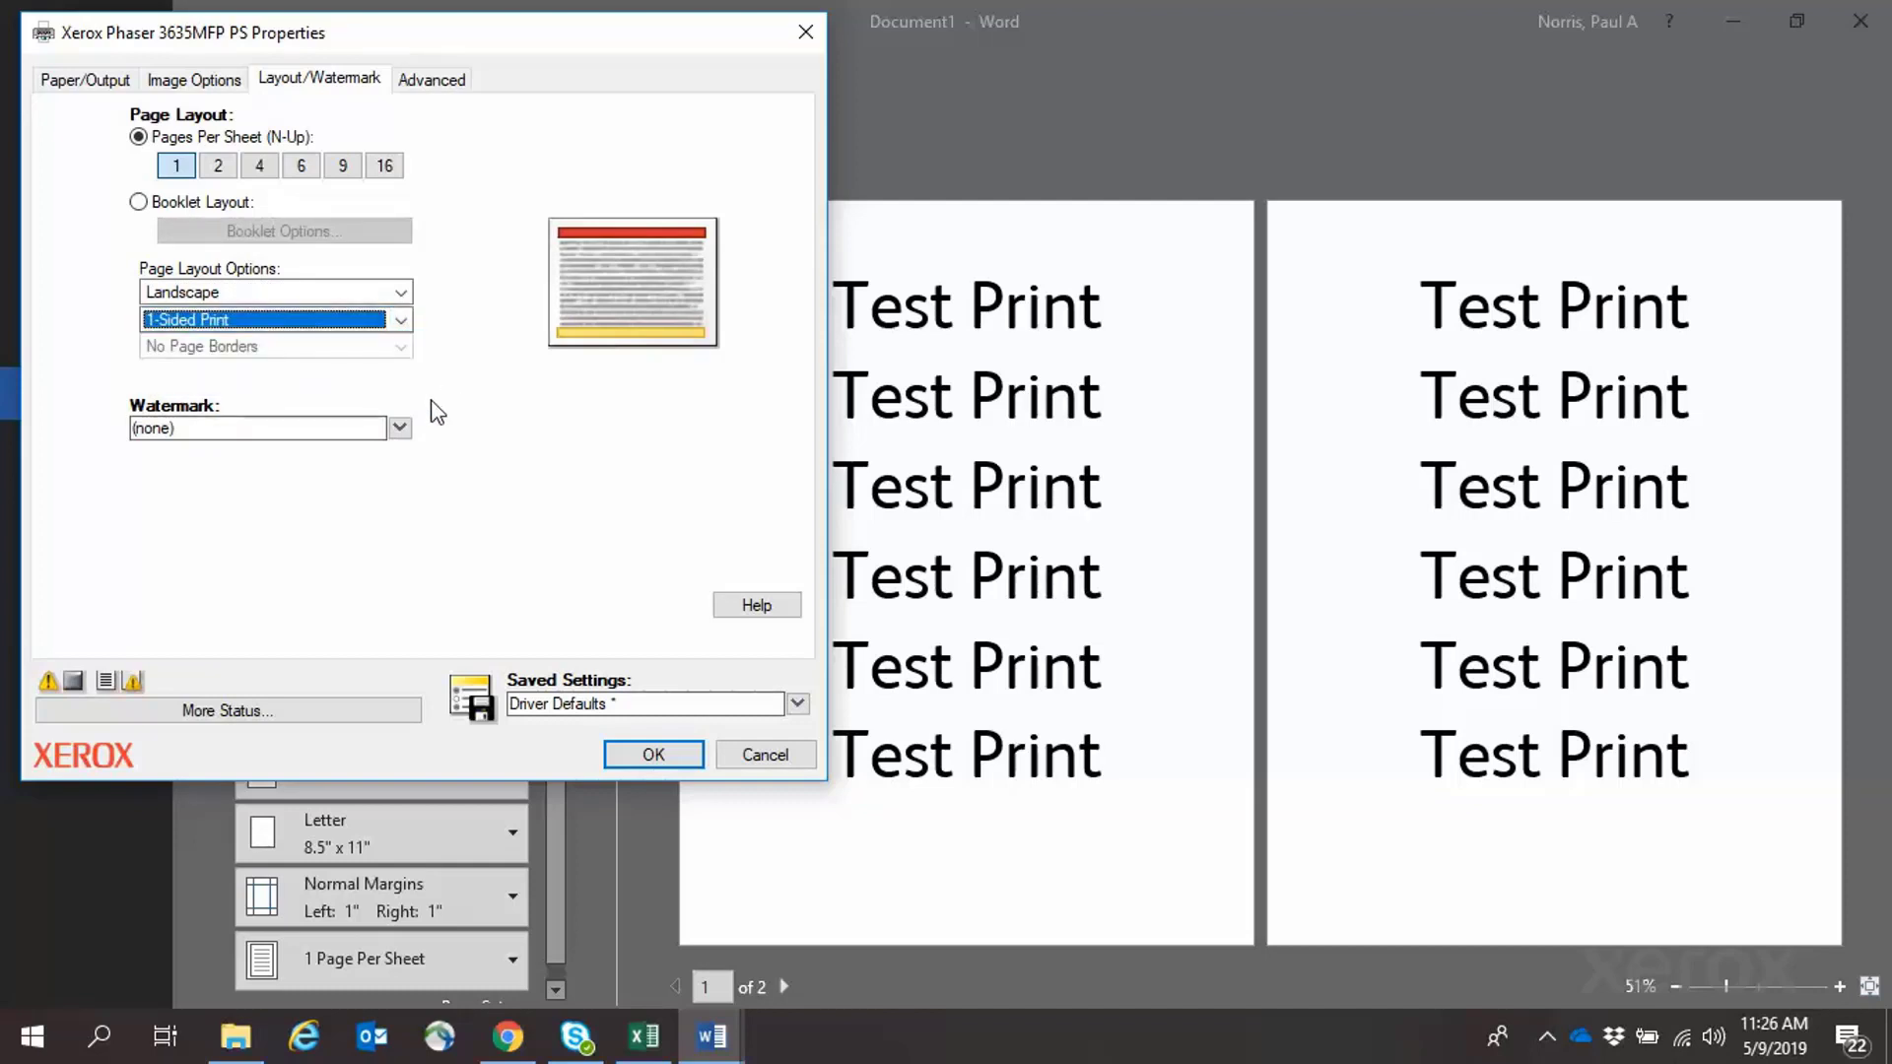
# Select Draft from the Watermark list.
pyautogui.click(399, 428)
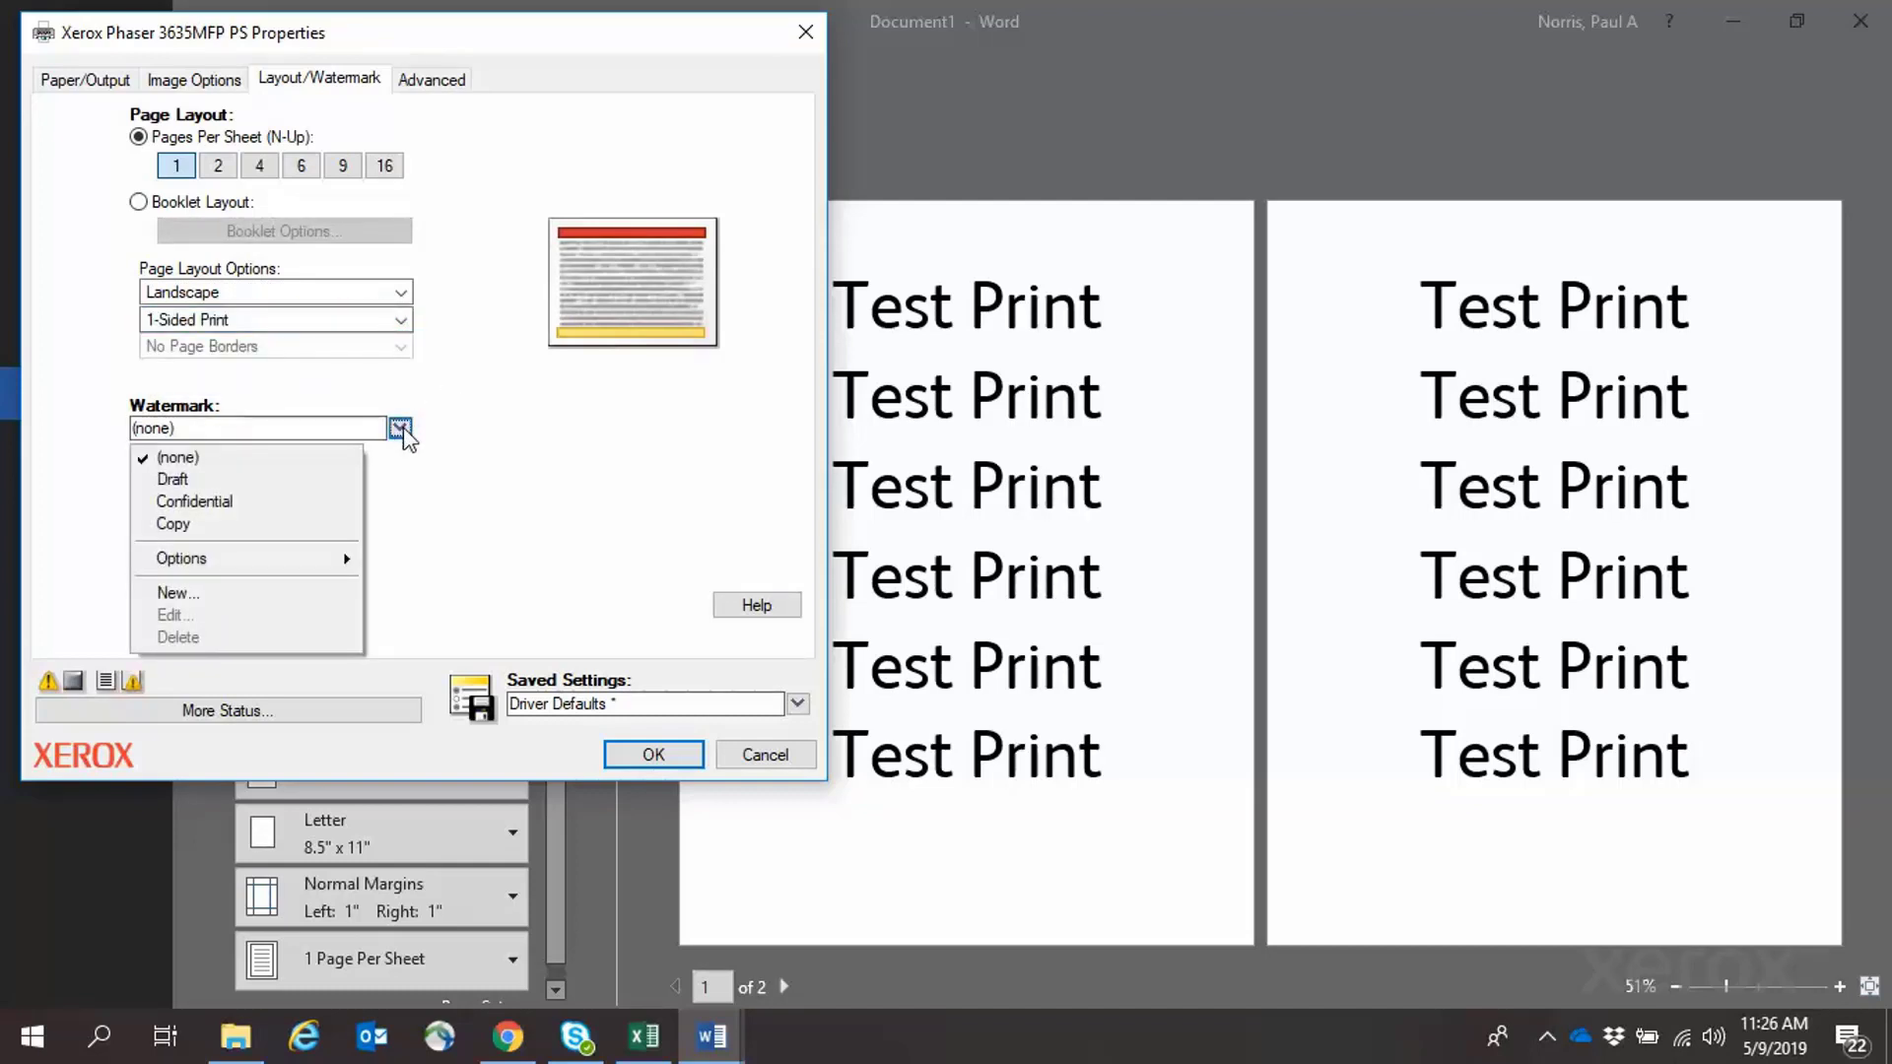
pyautogui.click(293, 485)
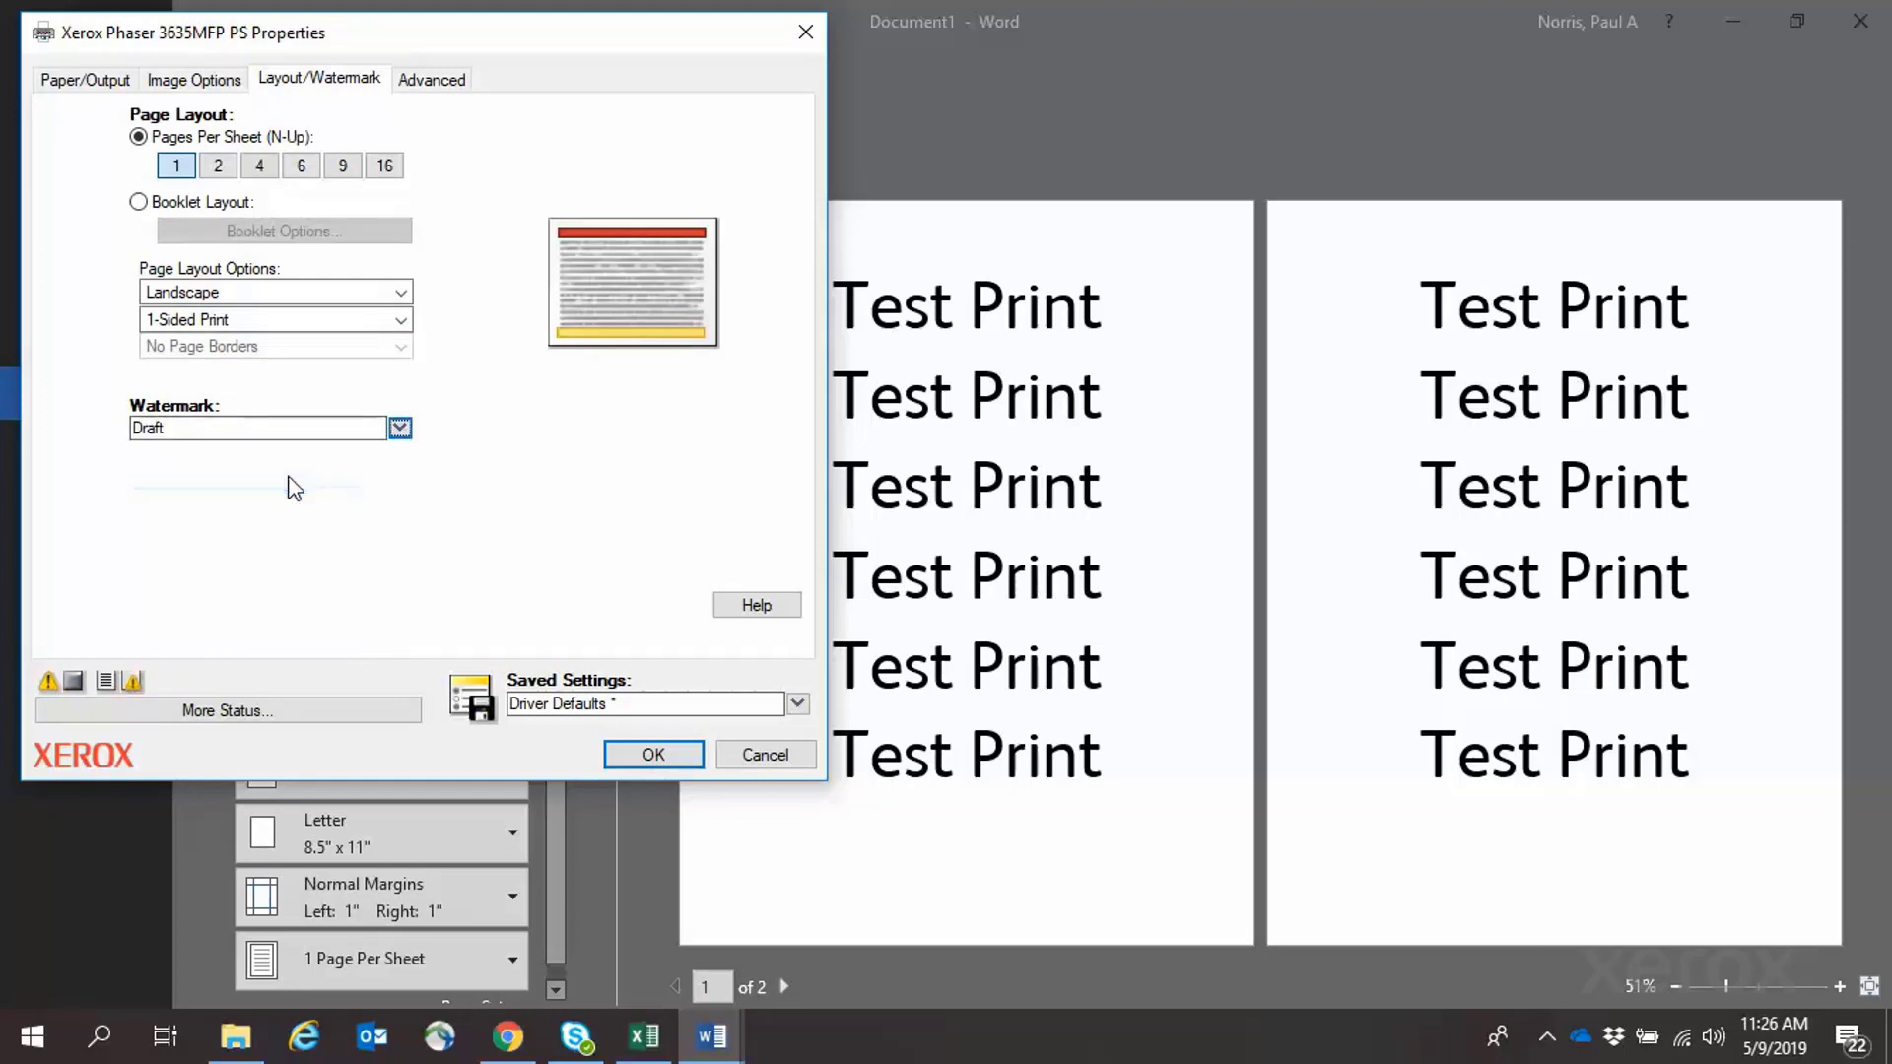
pyautogui.click(402, 430)
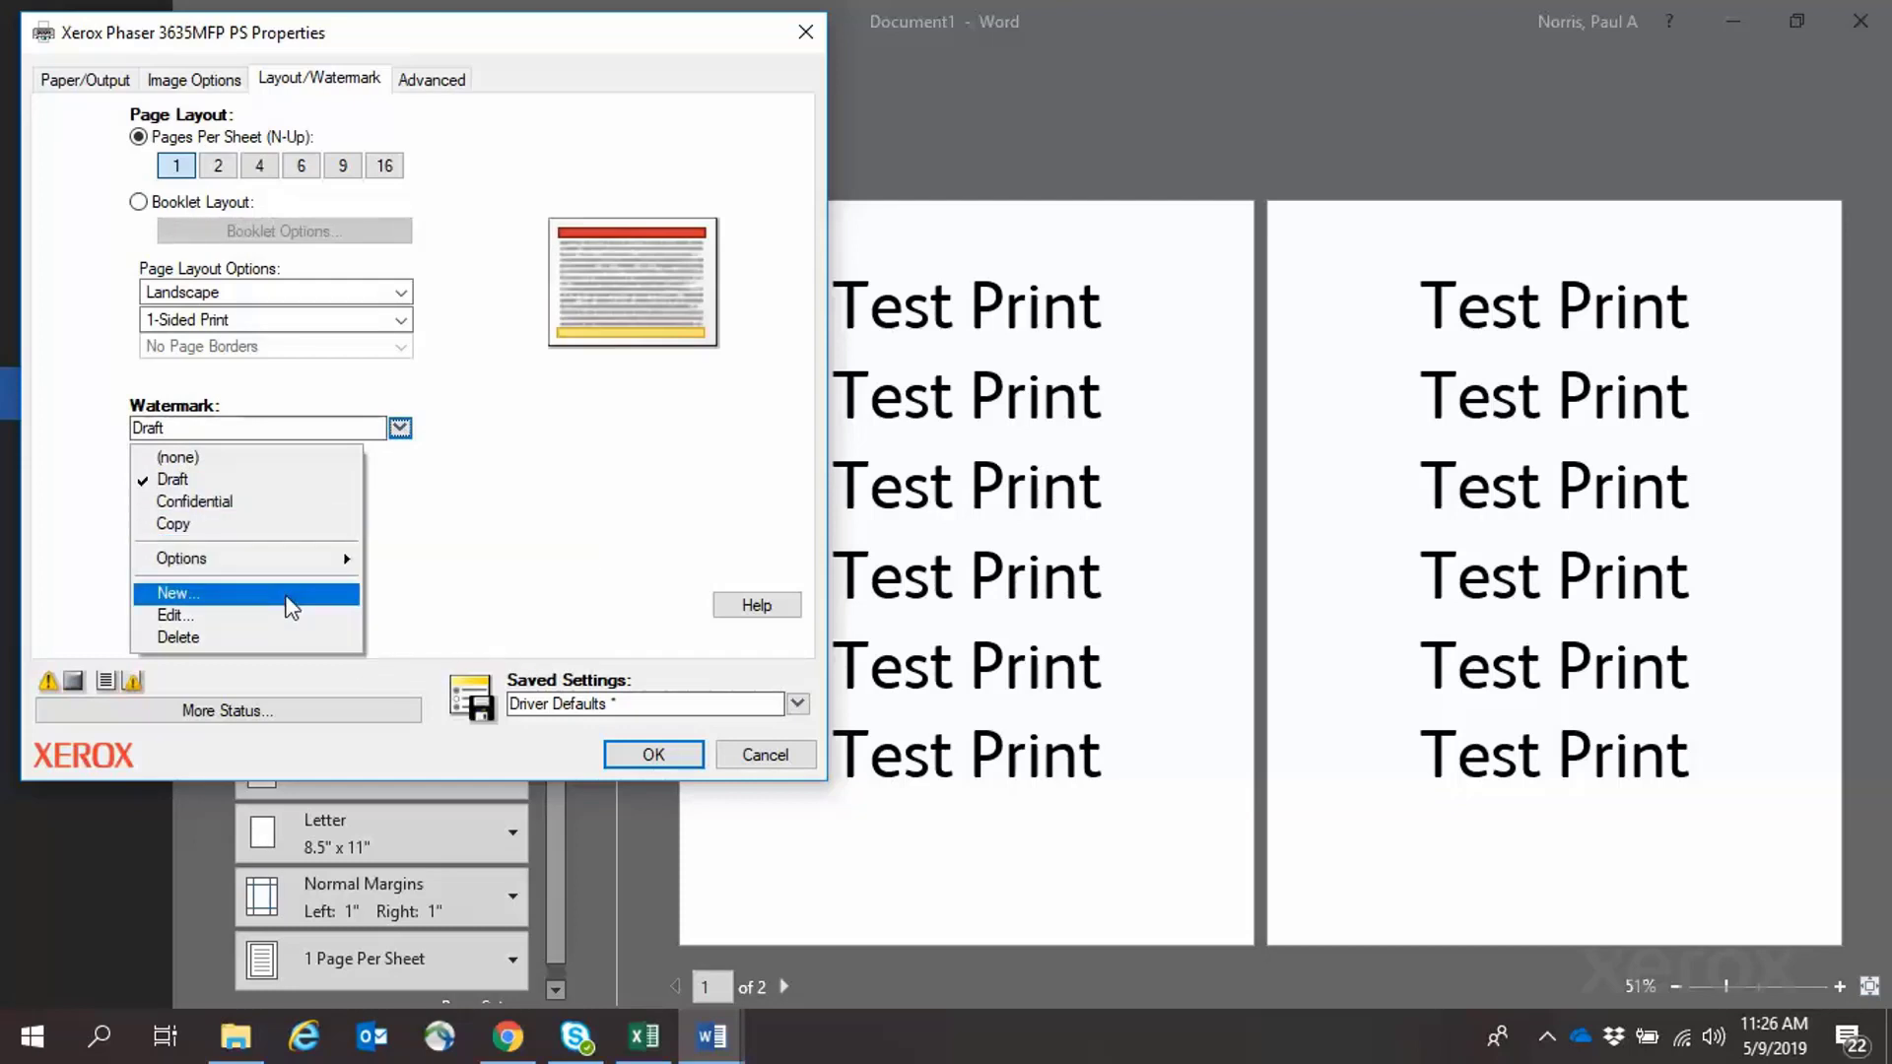
# Choose New... in the Watermark list to create a watermark named 'test'.
pyautogui.click(290, 607)
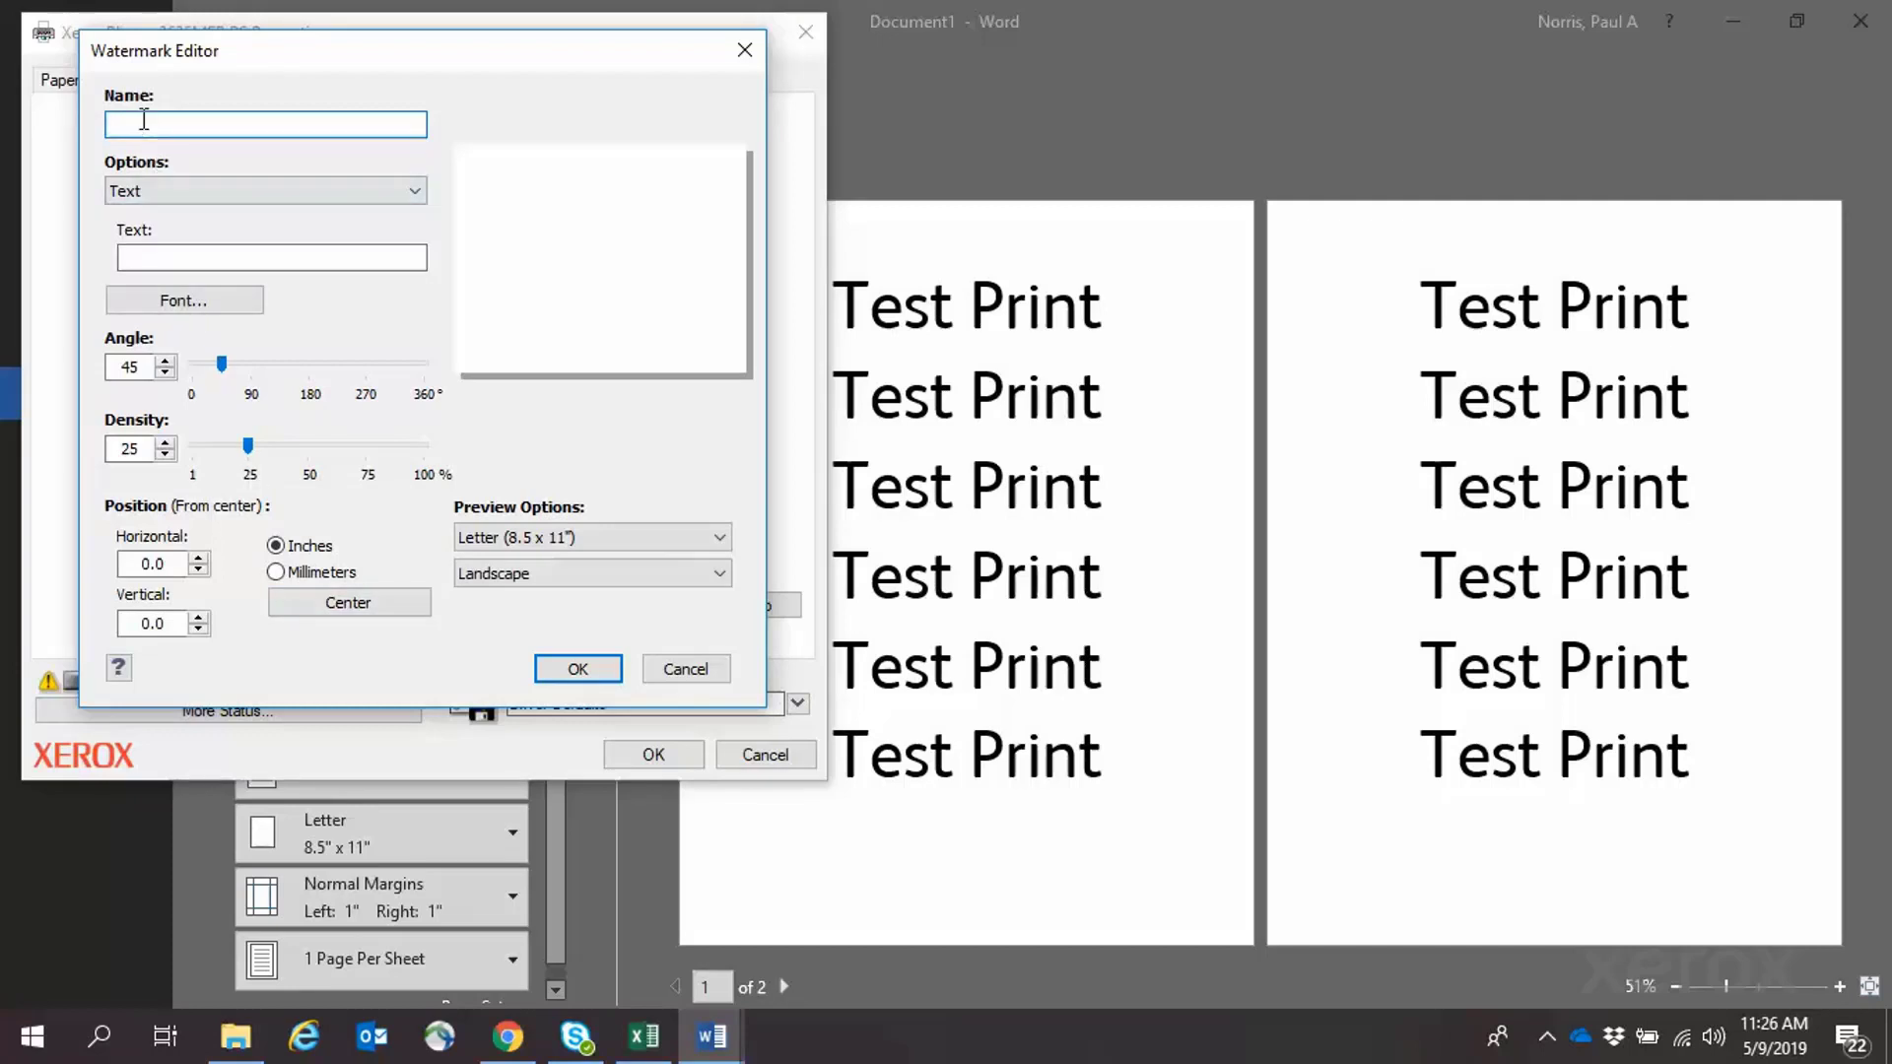
pyautogui.write('test')
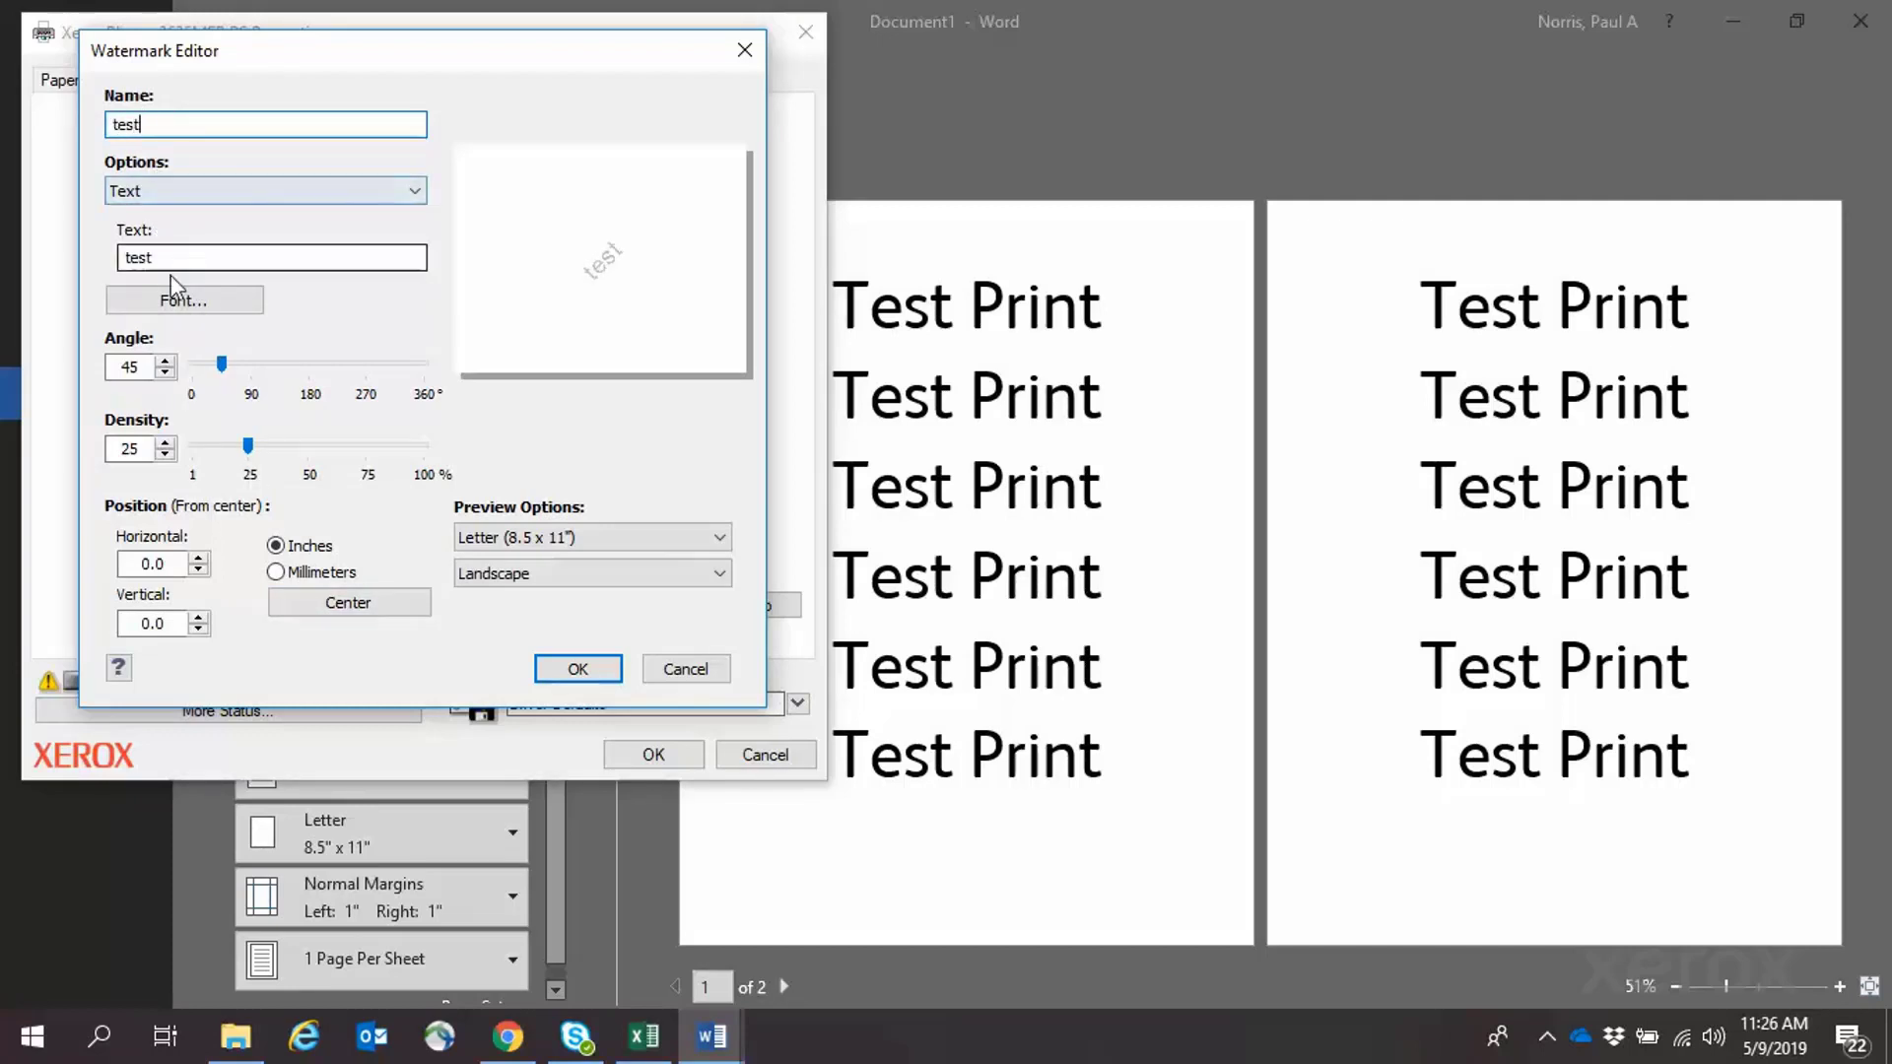